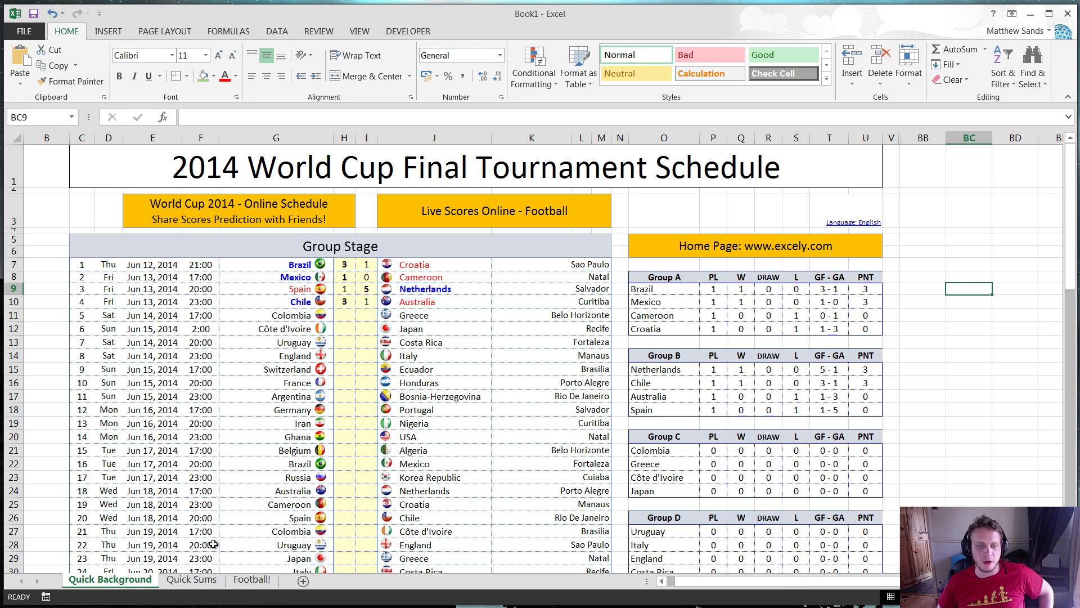
Select empty cells to the right of the World Cup schedule
click(923, 251)
click(969, 231)
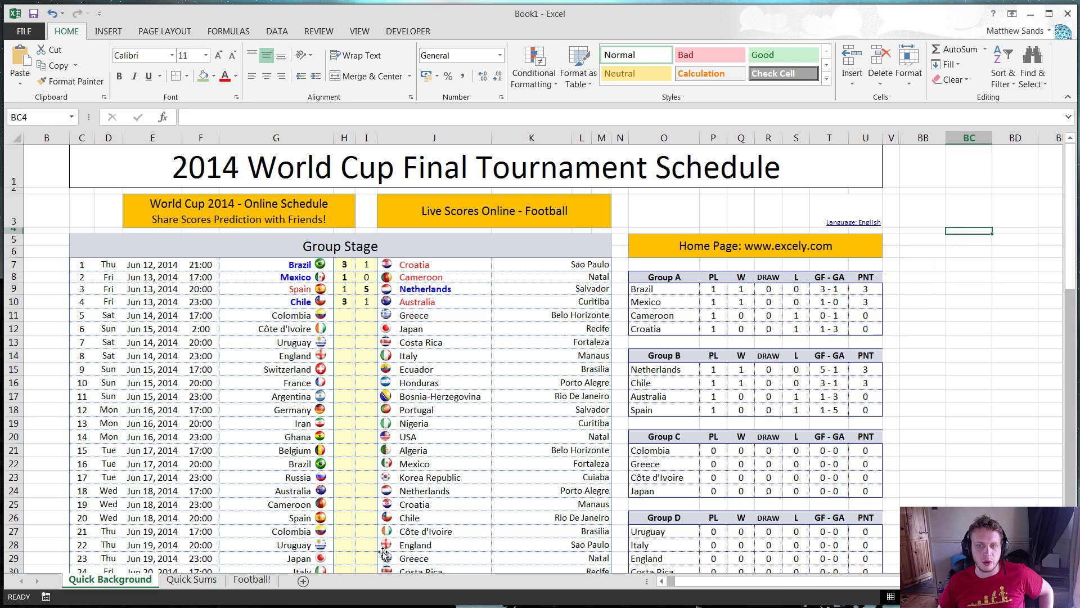
Switch to the Quick Sums sheet and click through empty cells beside the sales table, ending at I2
click(193, 580)
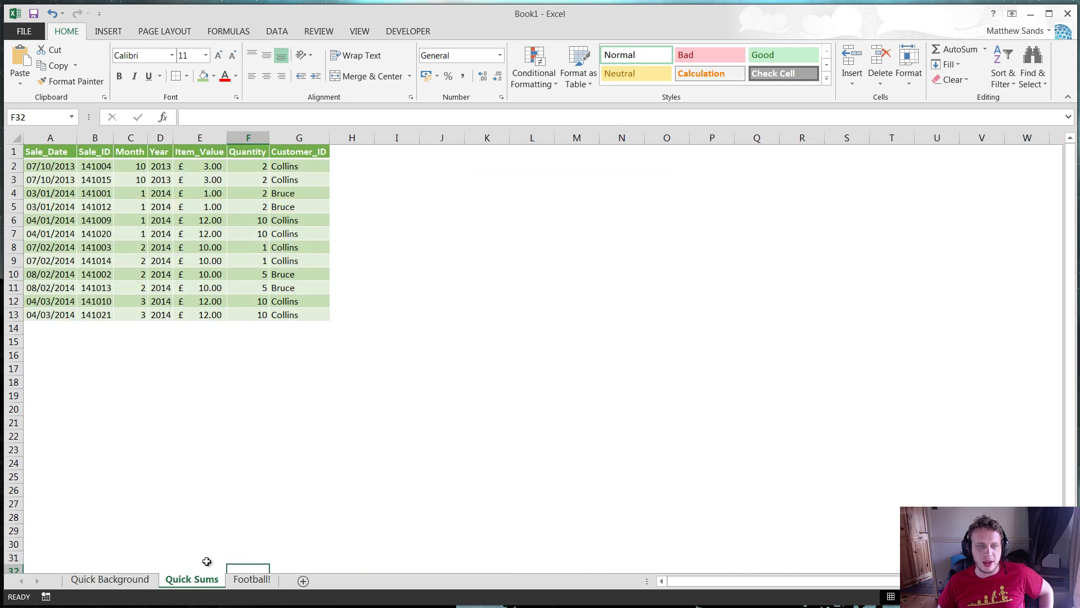
click(408, 266)
click(391, 166)
click(396, 206)
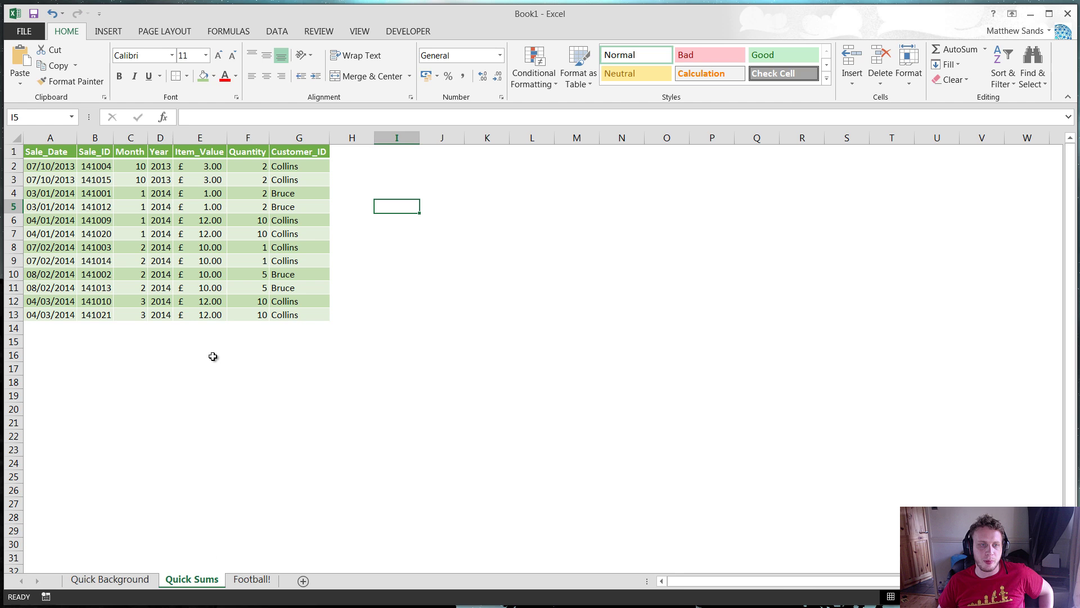
click(406, 169)
click(404, 220)
click(391, 275)
click(394, 328)
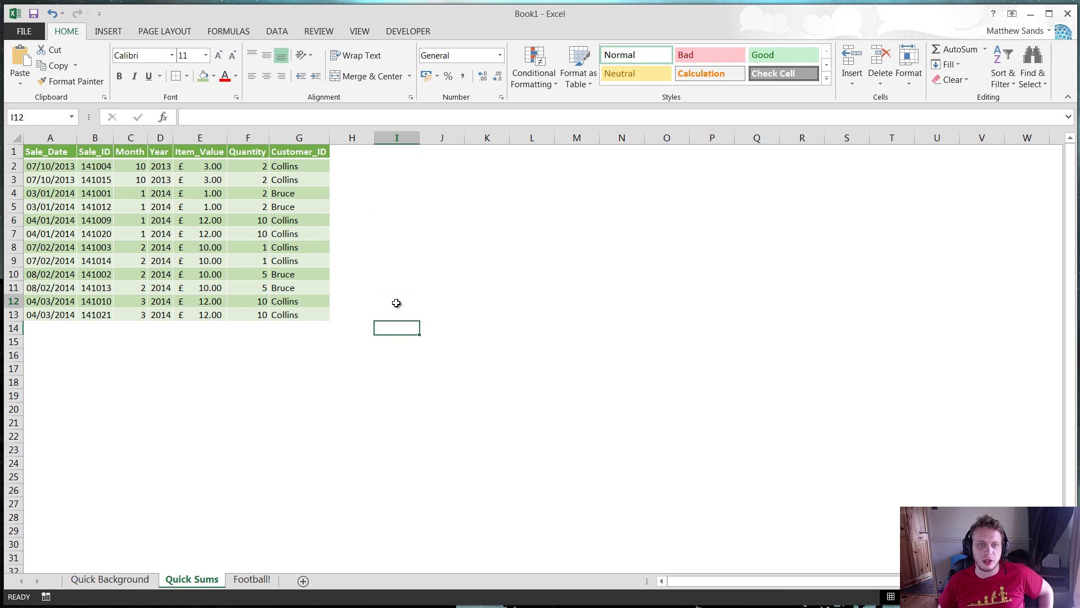
click(395, 301)
click(400, 220)
click(401, 167)
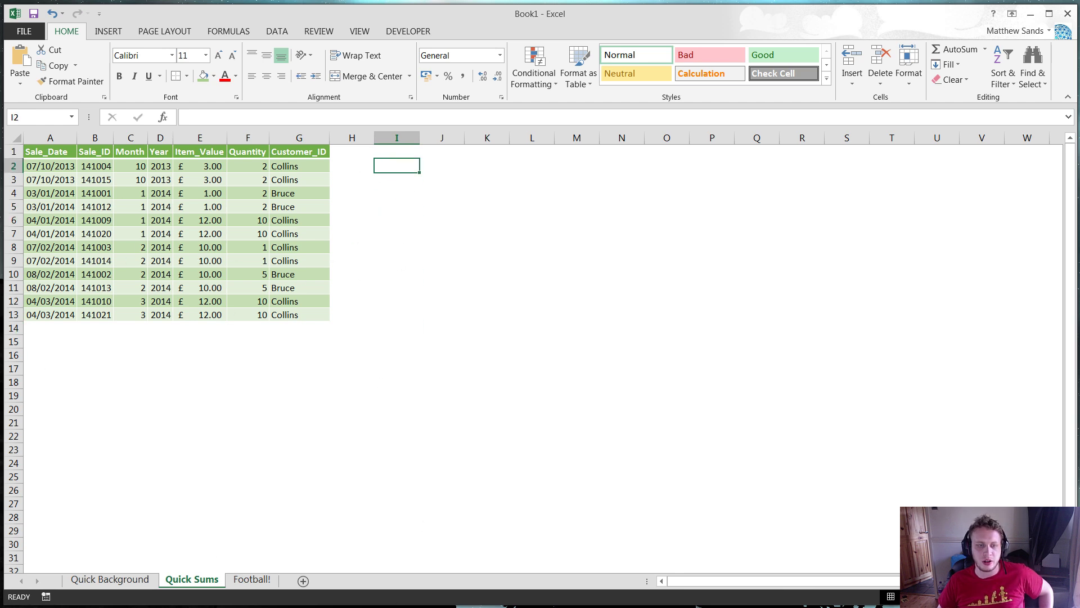
Look at the Football! sheet, then return to the Quick Background schedule
click(251, 582)
click(434, 310)
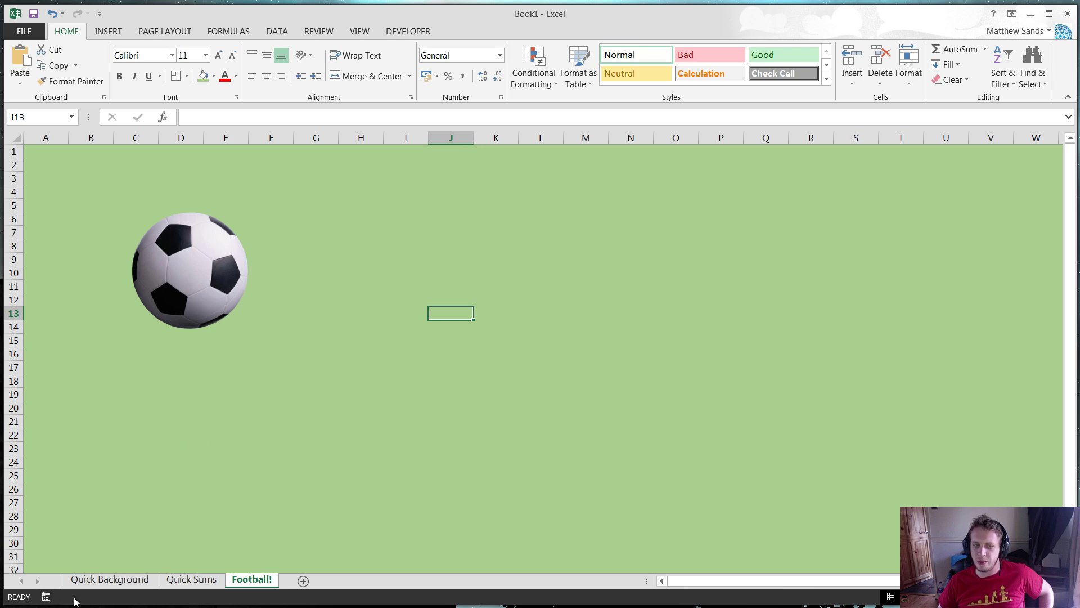
click(109, 580)
Move down column BC to BC13 and scroll through the World Cup schedule
key(Down)
key(Down)
key(Down)
key(Down)
key(Down)
key(Down)
key(Down)
key(Down)
key(Down)
key(Down)
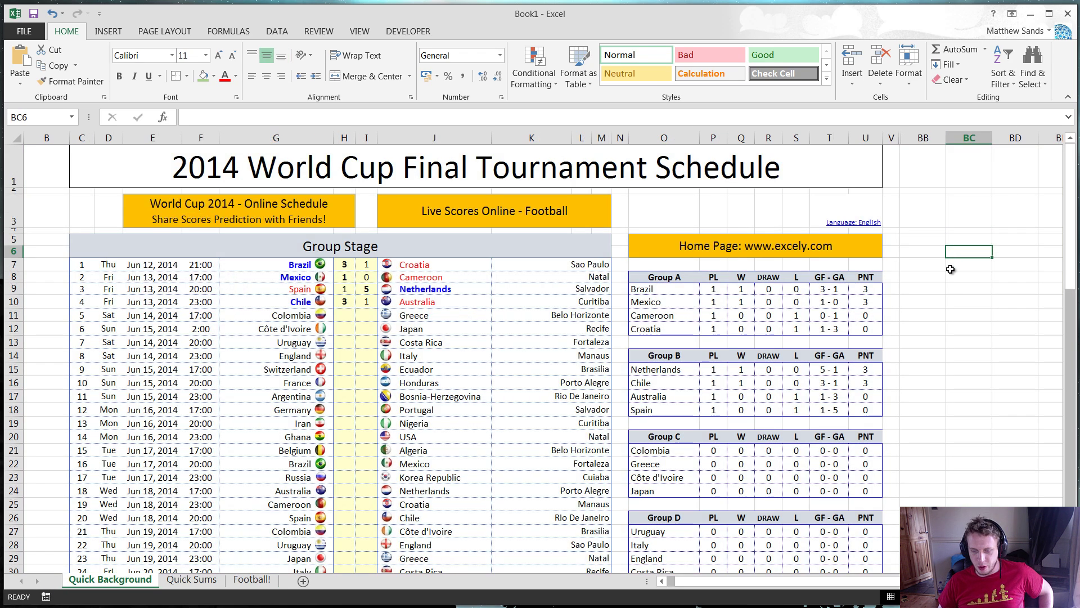
key(Up)
key(Up)
key(Up)
key(Up)
key(Up)
key(Down)
key(Down)
key(Down)
key(Down)
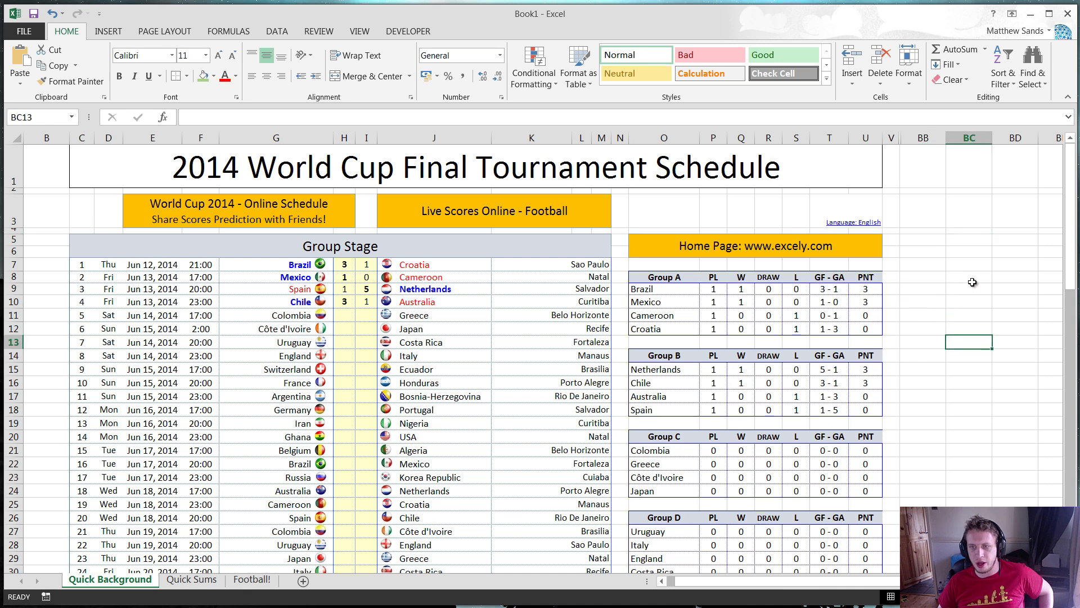
click(972, 251)
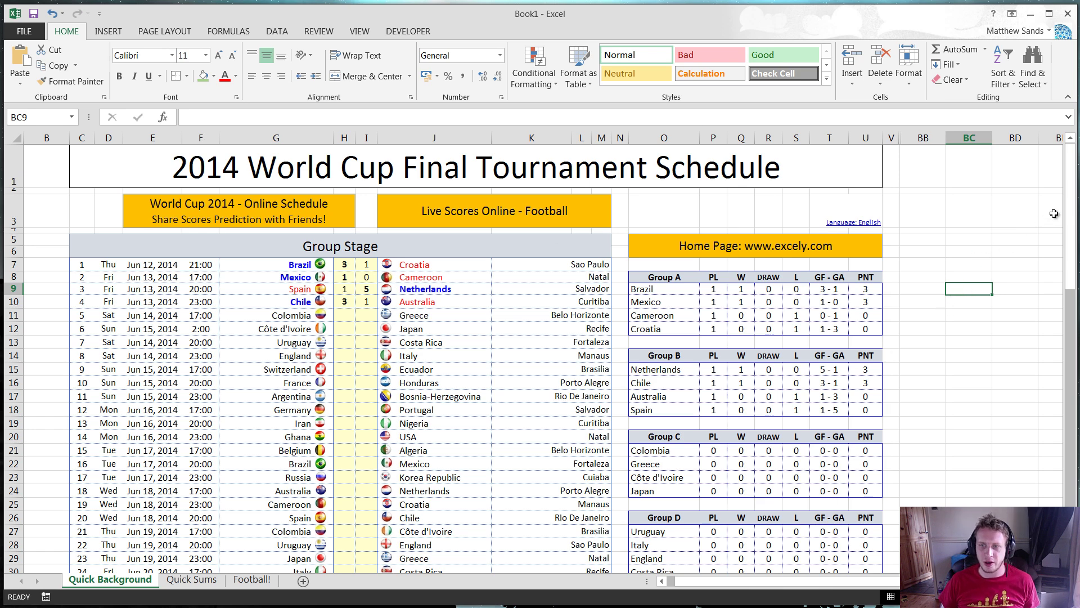
mouse_move(1069, 214)
mouse_down()
mouse_move(1058, 472)
mouse_move(1062, 211)
mouse_up()
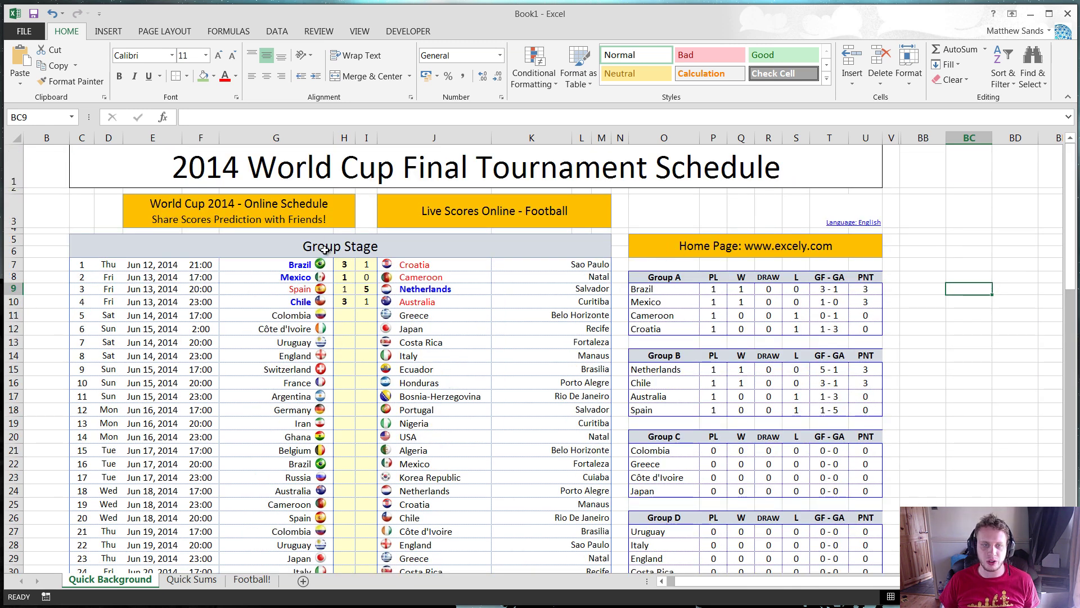
scroll(360, 338, down, 7)
scroll(355, 308, up, 2)
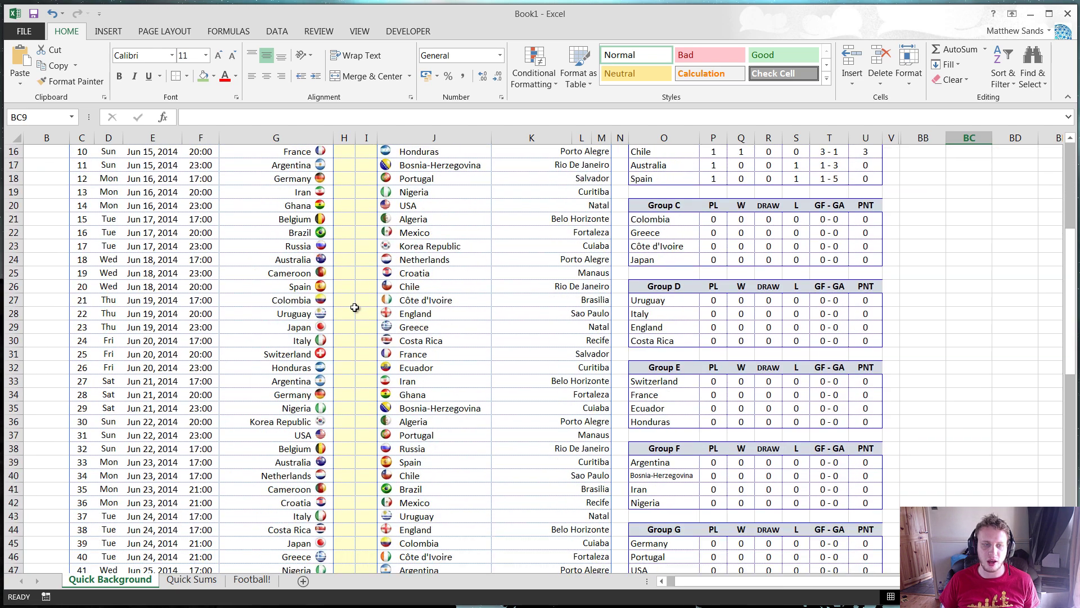
scroll(354, 307, up, 5)
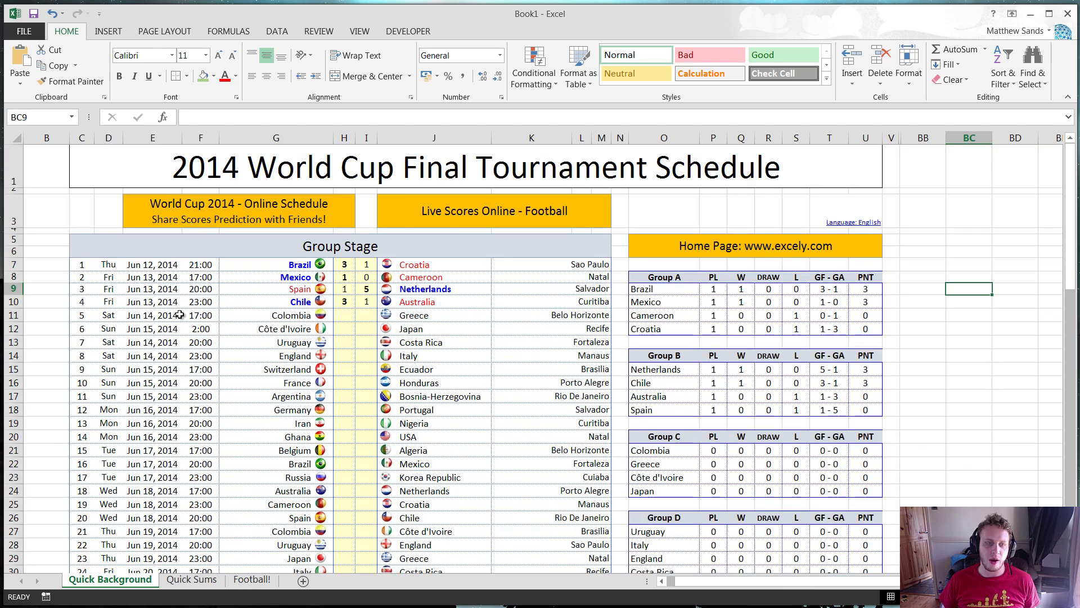
scroll(247, 424, down, 9)
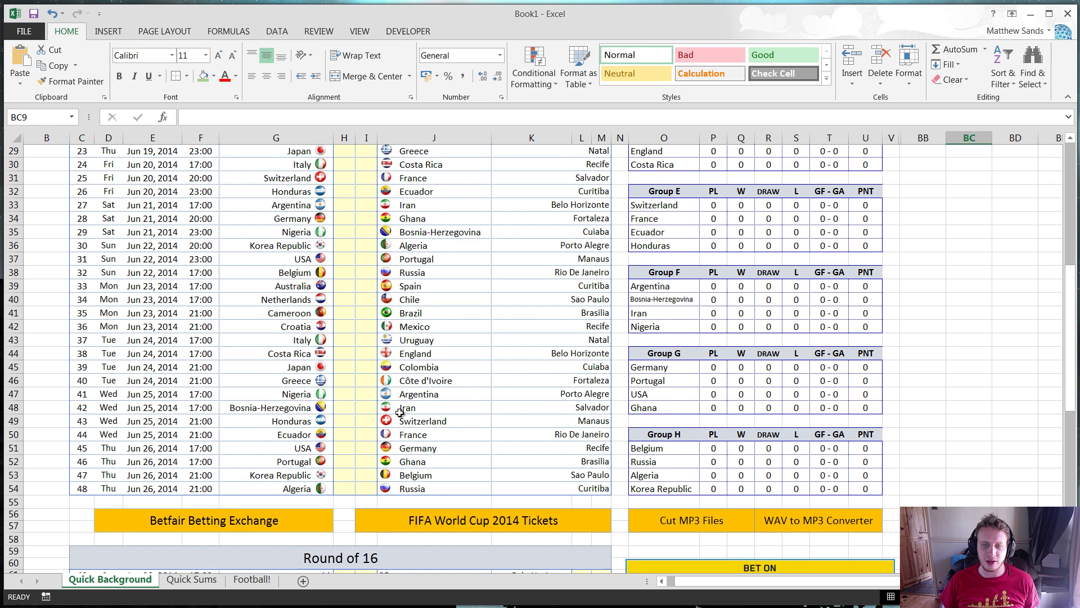
scroll(399, 412, up, 10)
Click through several empty cells to the right of the schedule
click(967, 240)
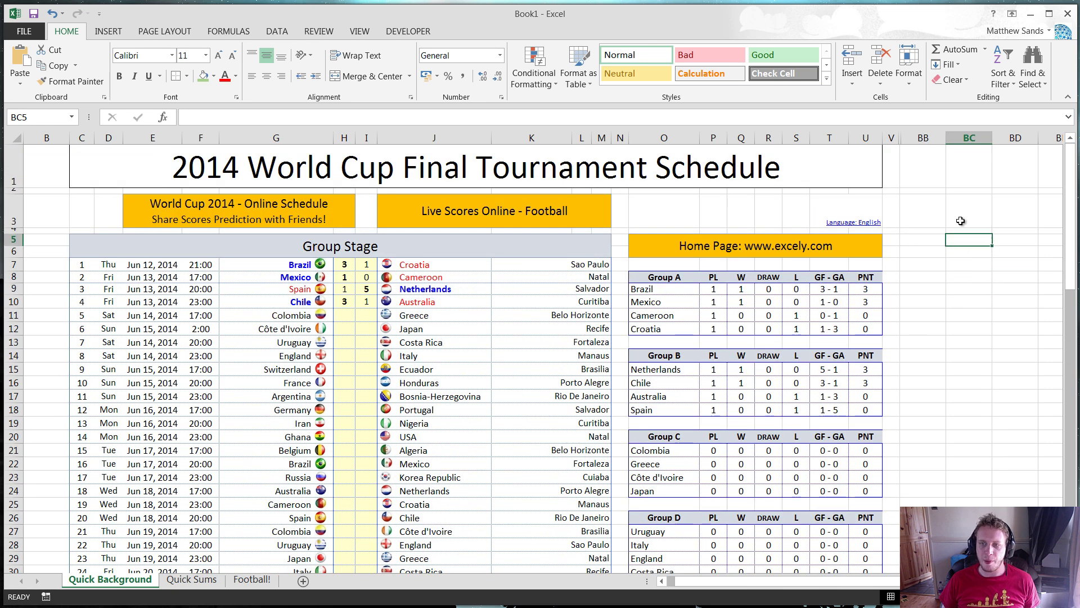
click(961, 221)
click(967, 342)
click(923, 342)
click(967, 265)
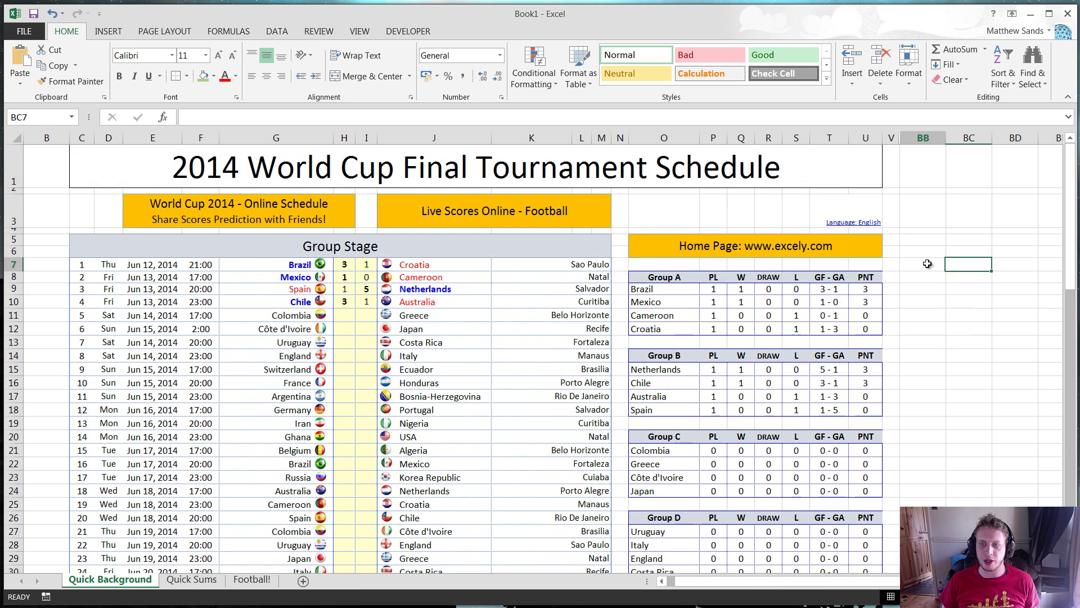
click(966, 315)
click(927, 317)
click(923, 251)
click(952, 332)
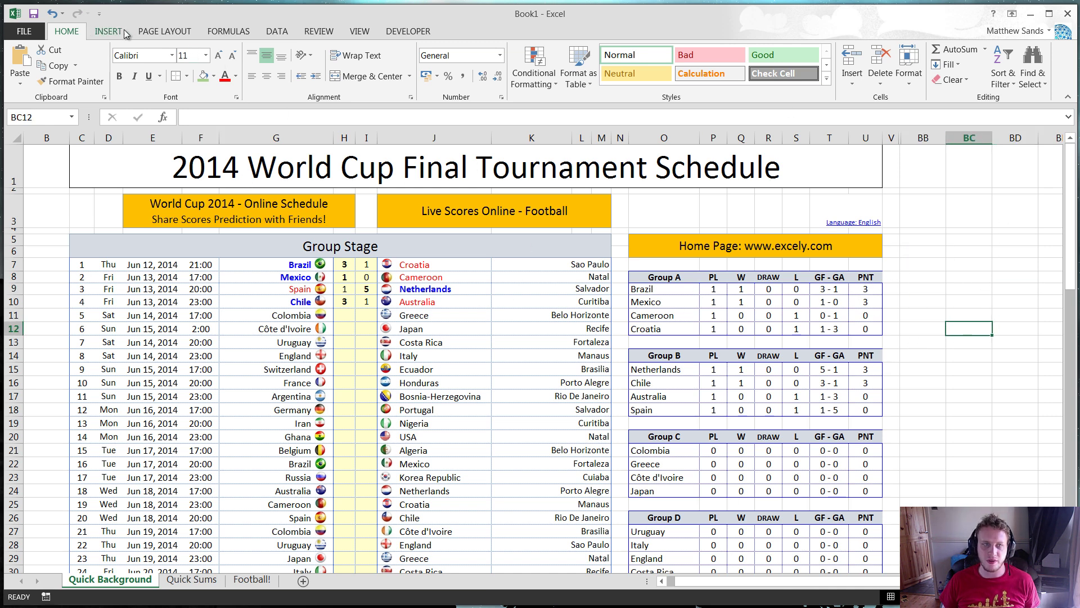
Search Bing for 'fifa world cup wallpaper' and set the black-and-white Brasil image as sheet background
click(159, 33)
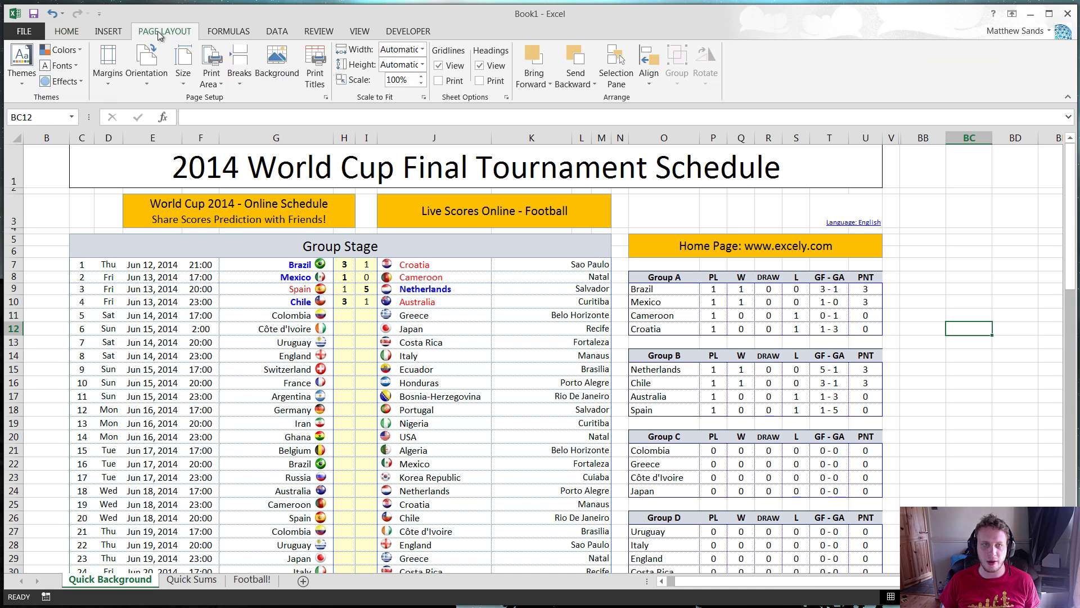
click(286, 77)
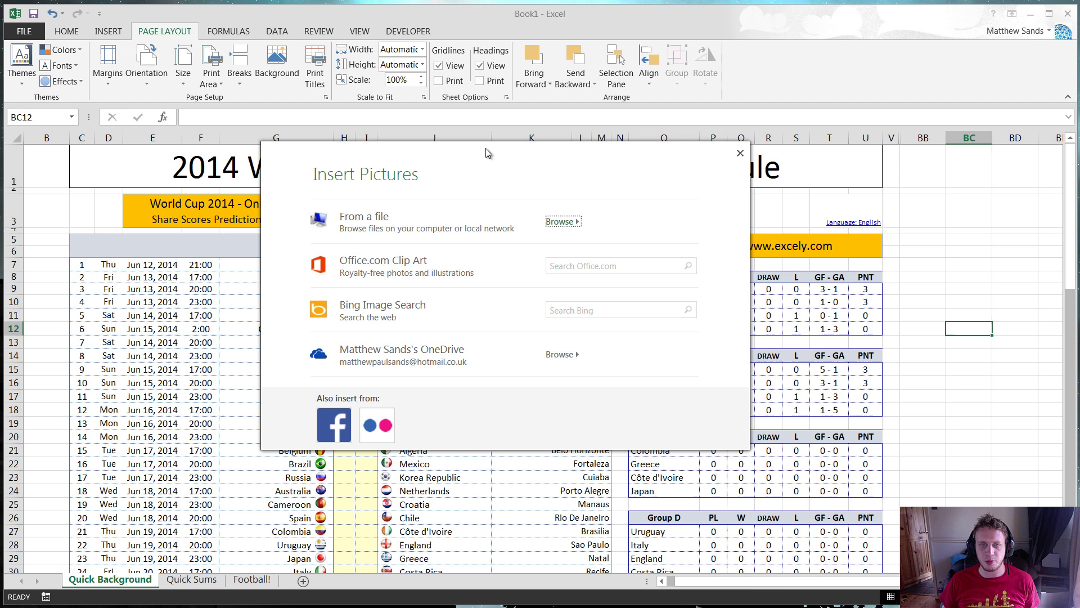
drag(487, 148, 502, 168)
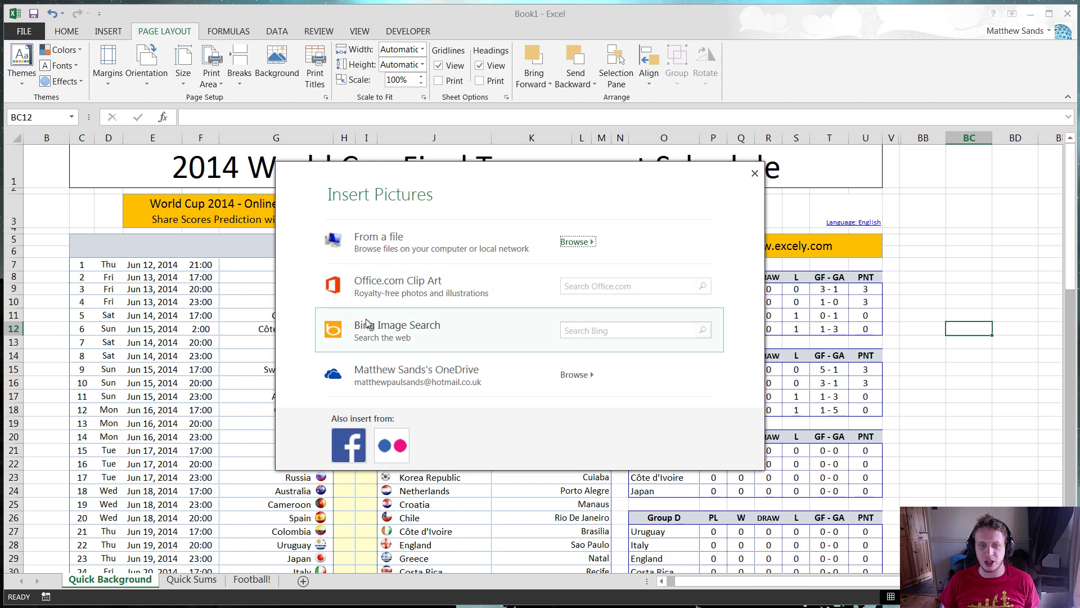
click(580, 327)
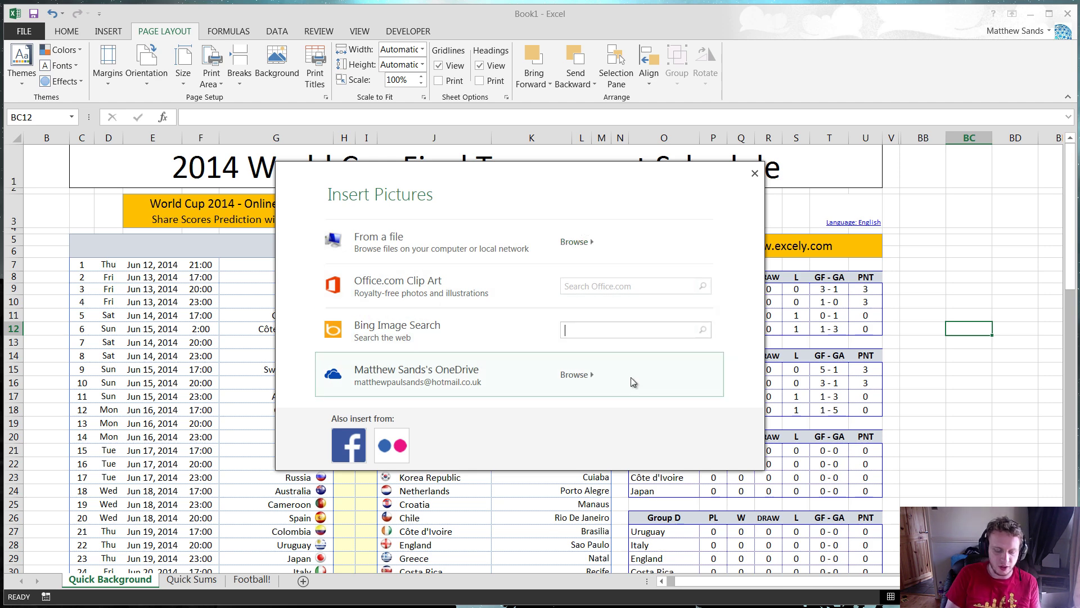
text(fifa world cu)
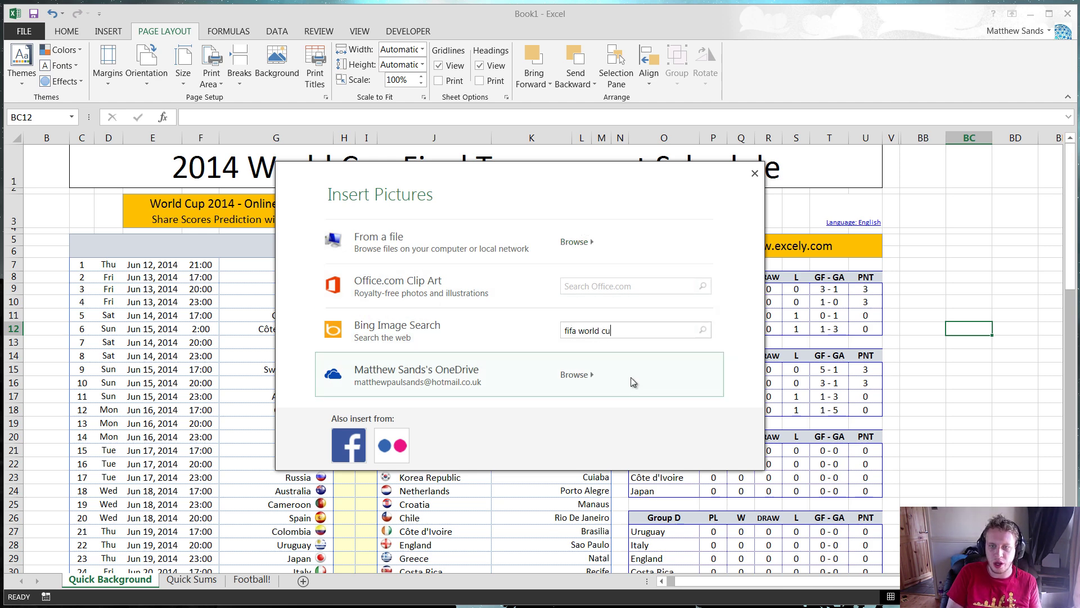
text(p wallpaper)
key(Return)
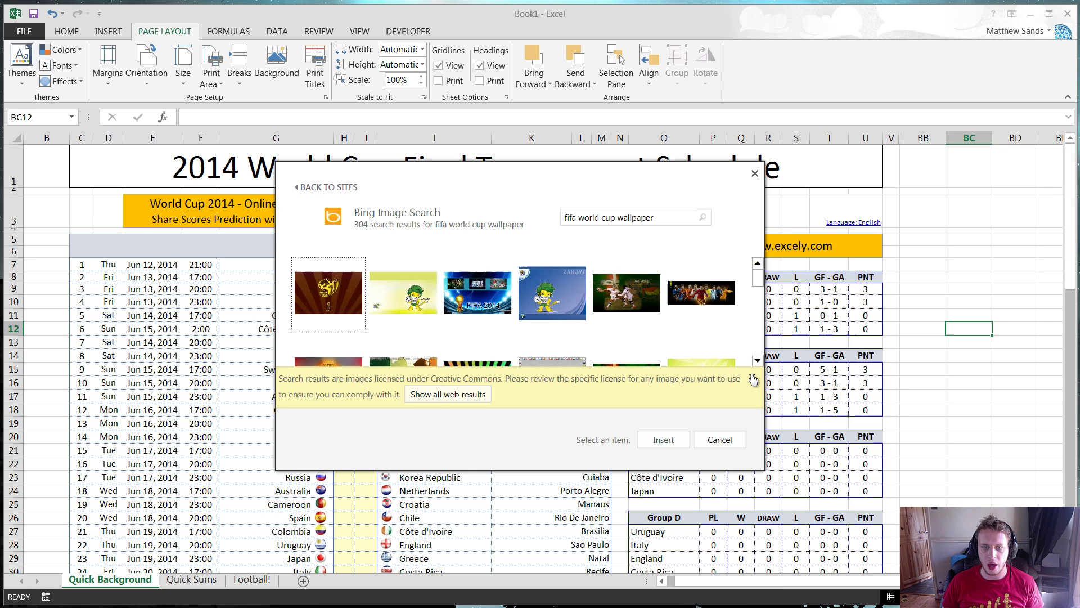
click(752, 378)
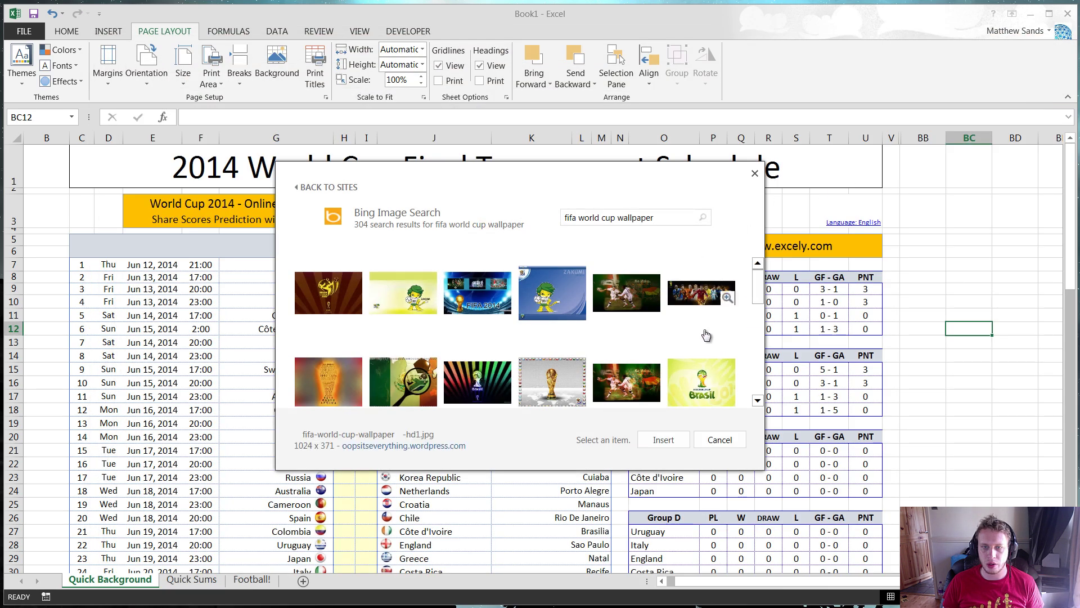
drag(760, 292, 763, 316)
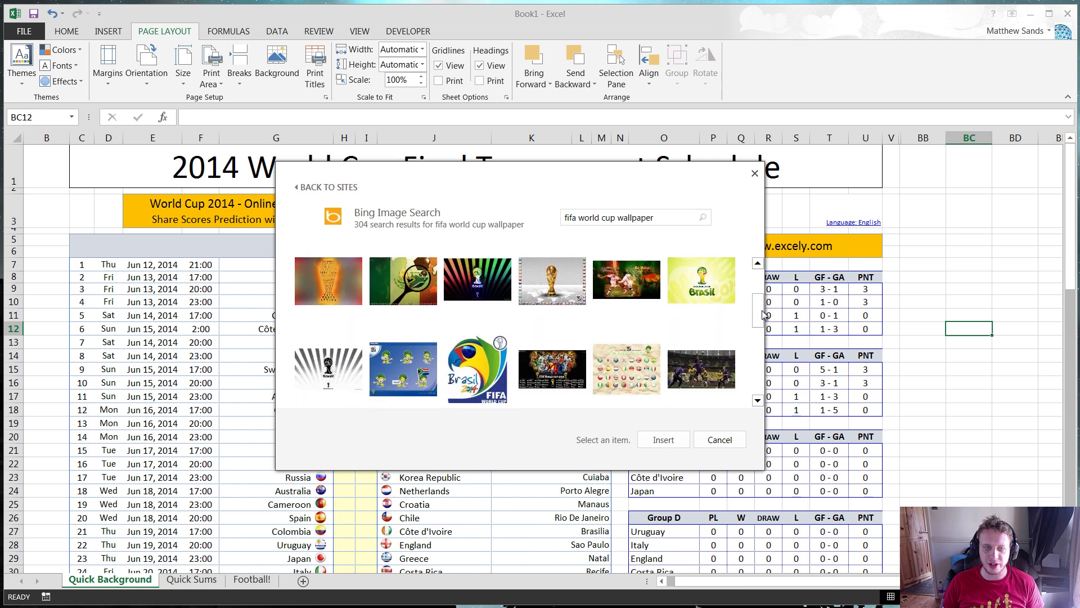
click(332, 366)
click(674, 444)
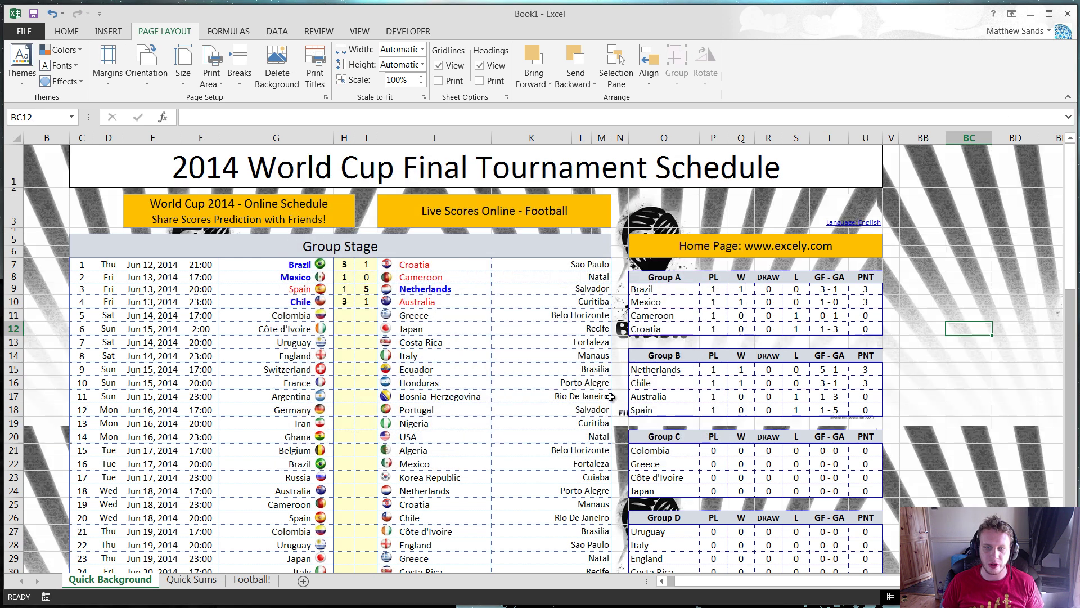
Scroll through the schedule, then remove the striped picture with Page Layout > Delete Background
click(957, 316)
scroll(553, 369, down, 7)
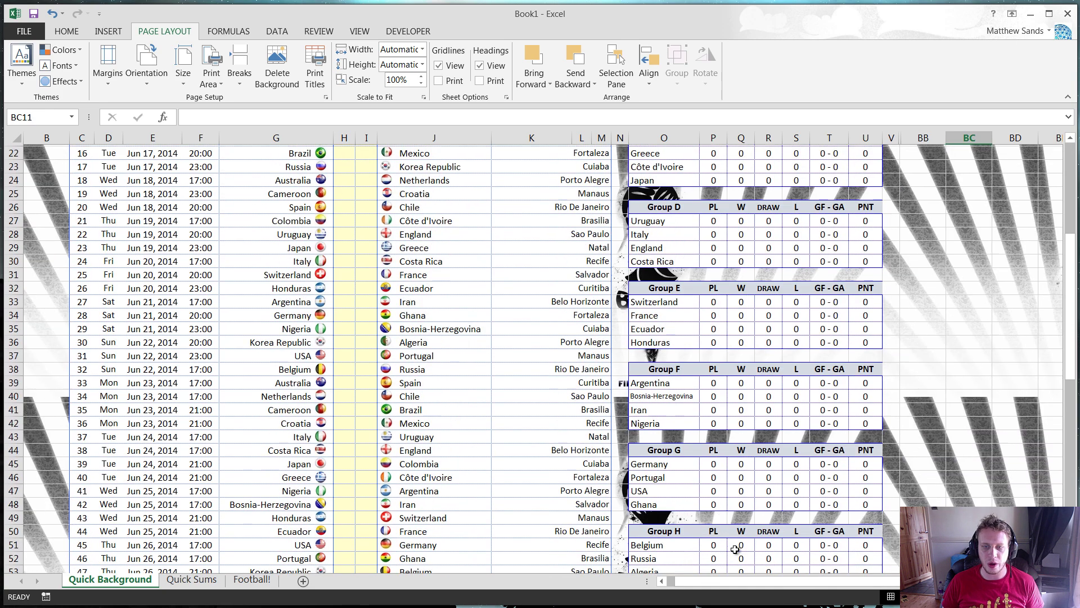
scroll(553, 370, up, 7)
drag(810, 583, 816, 584)
scroll(948, 419, down, 18)
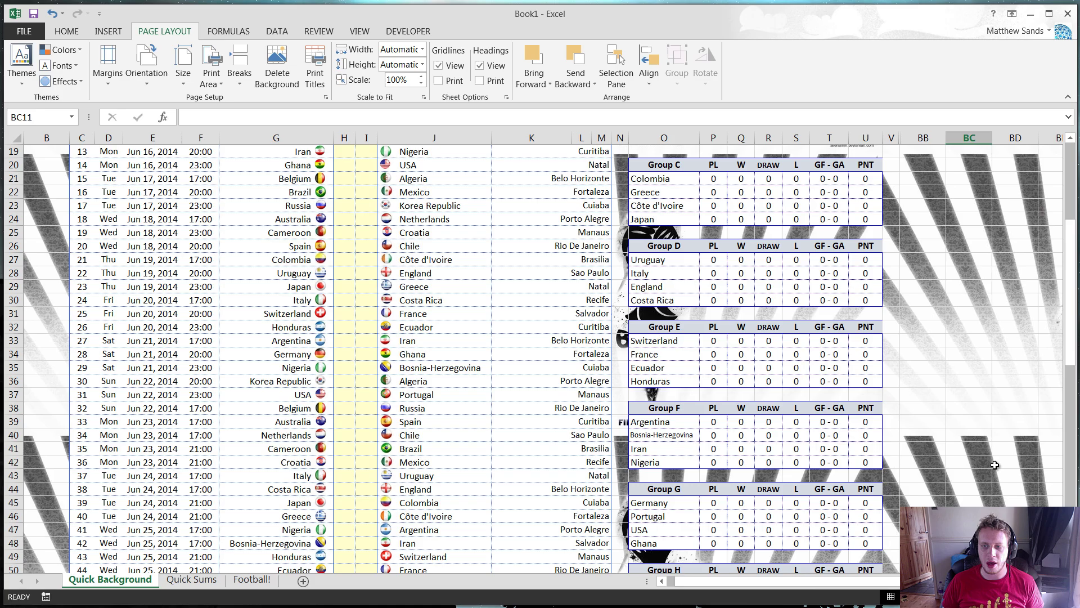
scroll(948, 418, down, 13)
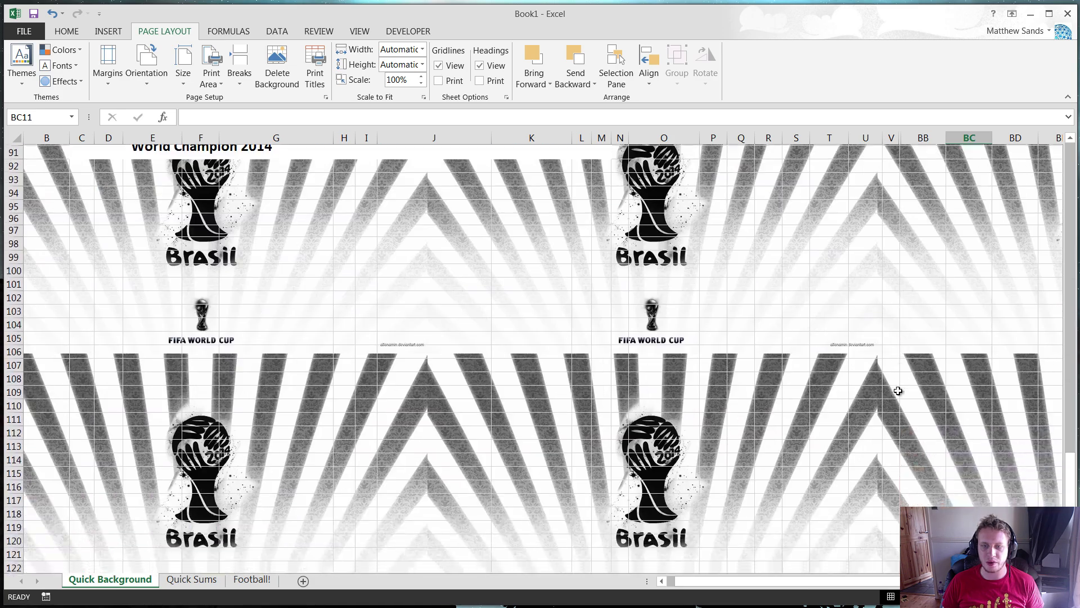
scroll(897, 391, up, 20)
scroll(898, 404, up, 9)
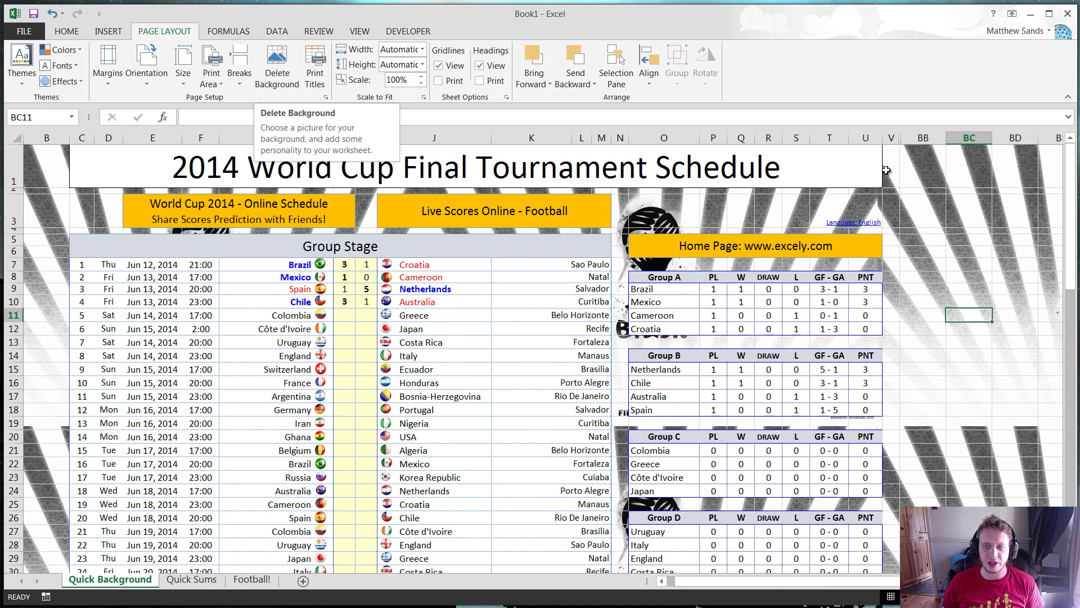
click(276, 76)
Search Bing for 'brazil world cup background' and insert the green-yellow-blue gradient image as background
click(290, 82)
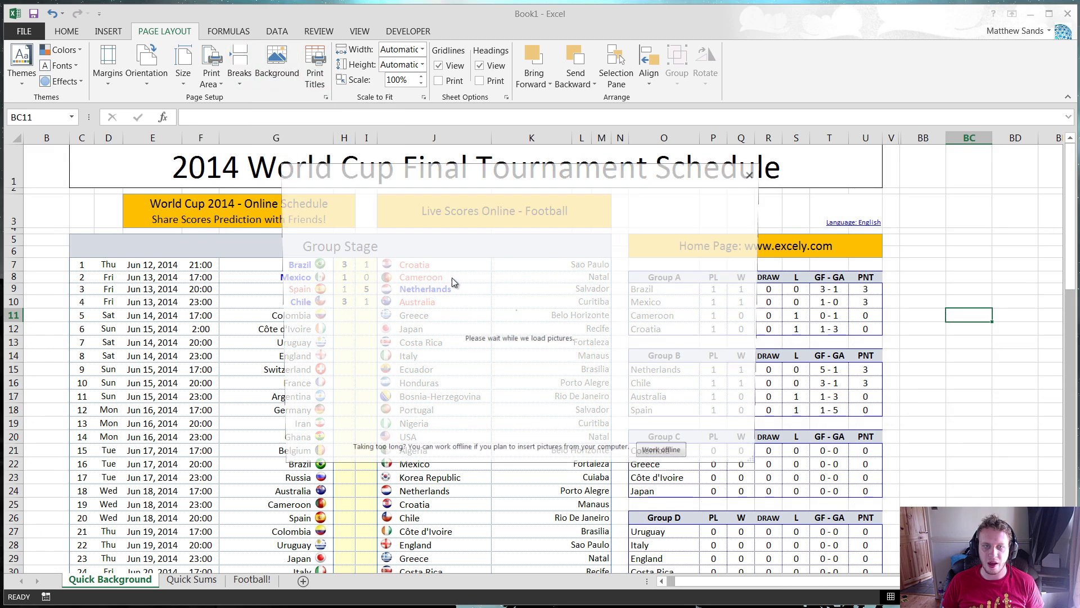
click(580, 329)
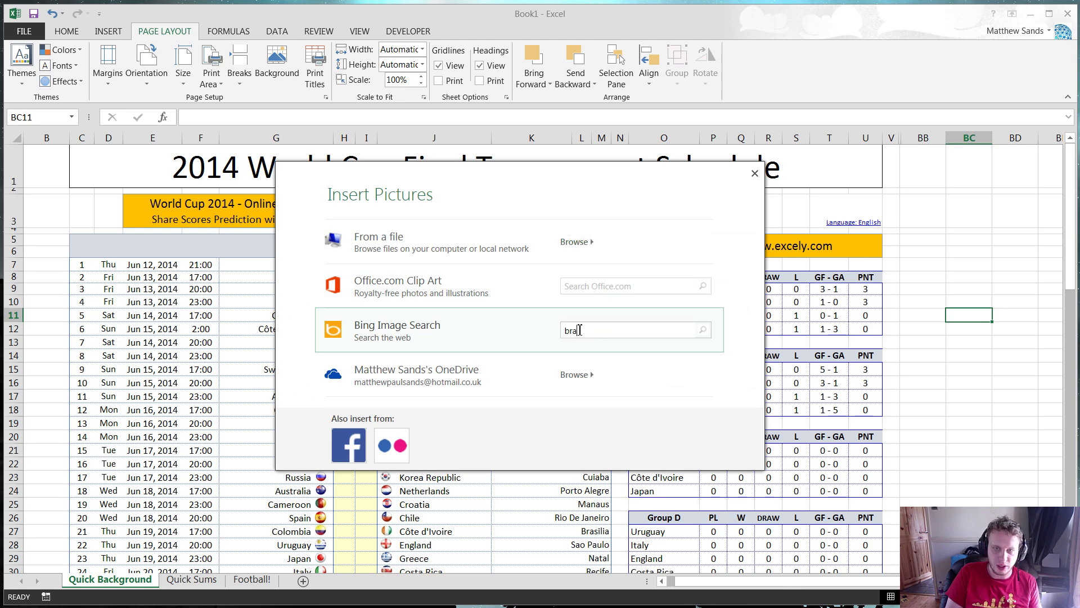
text(brazil world)
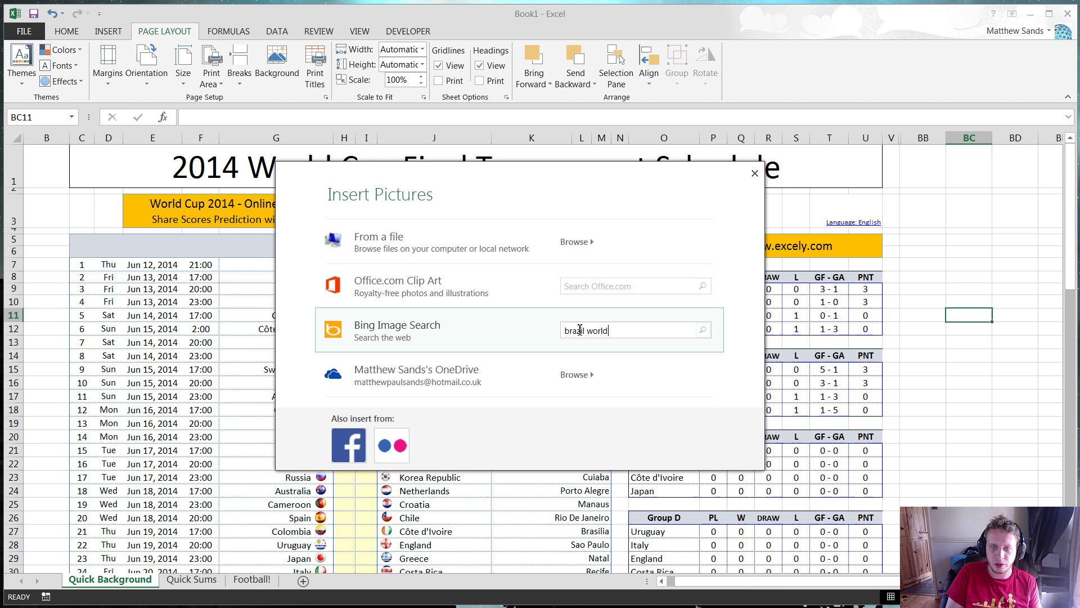
text( cup back)
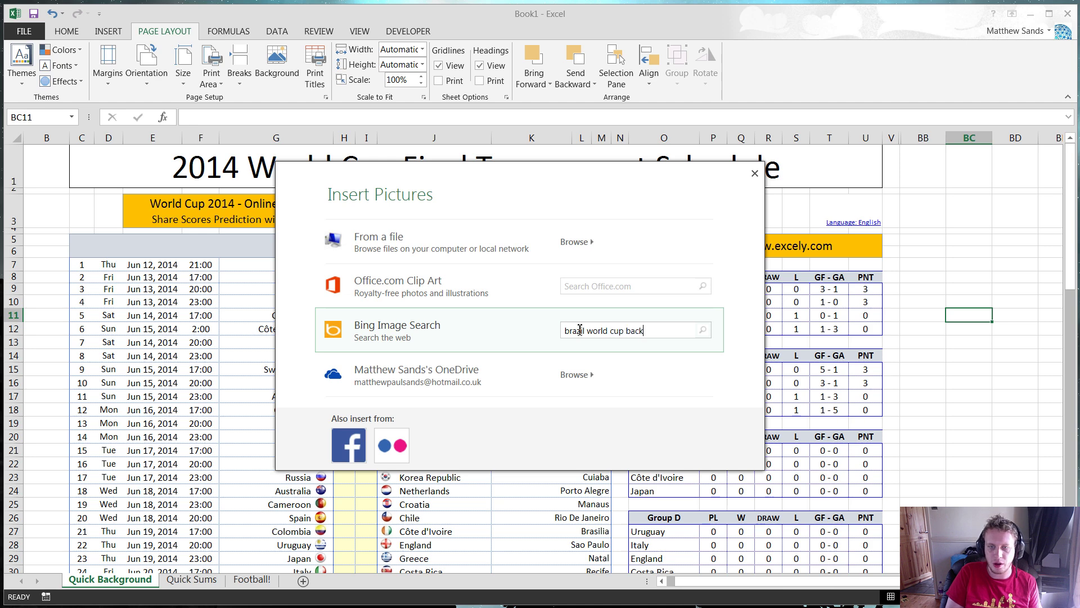
text(ground)
key(Return)
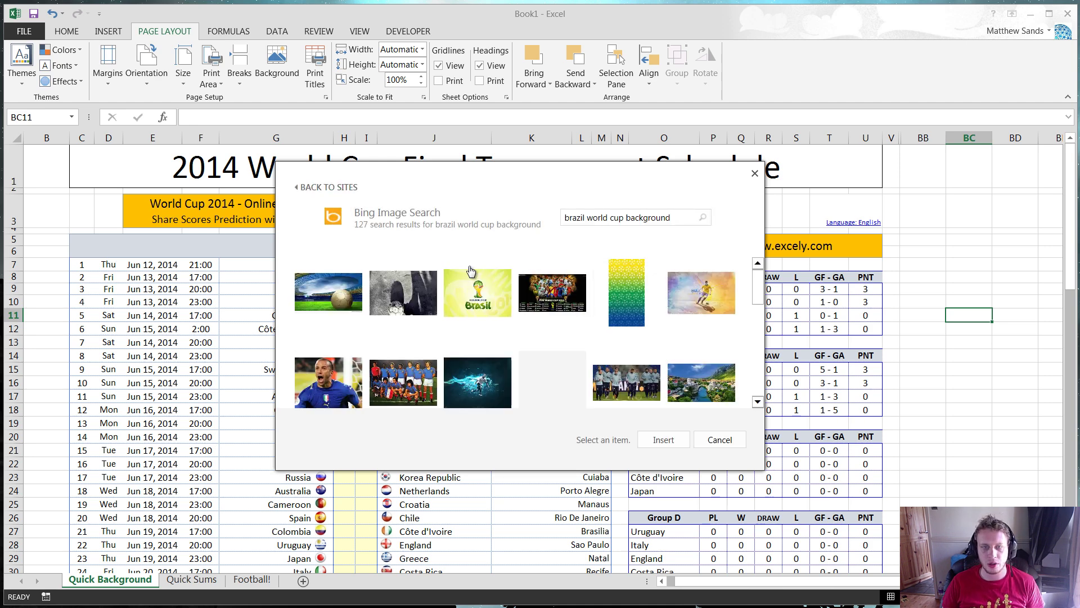
click(491, 297)
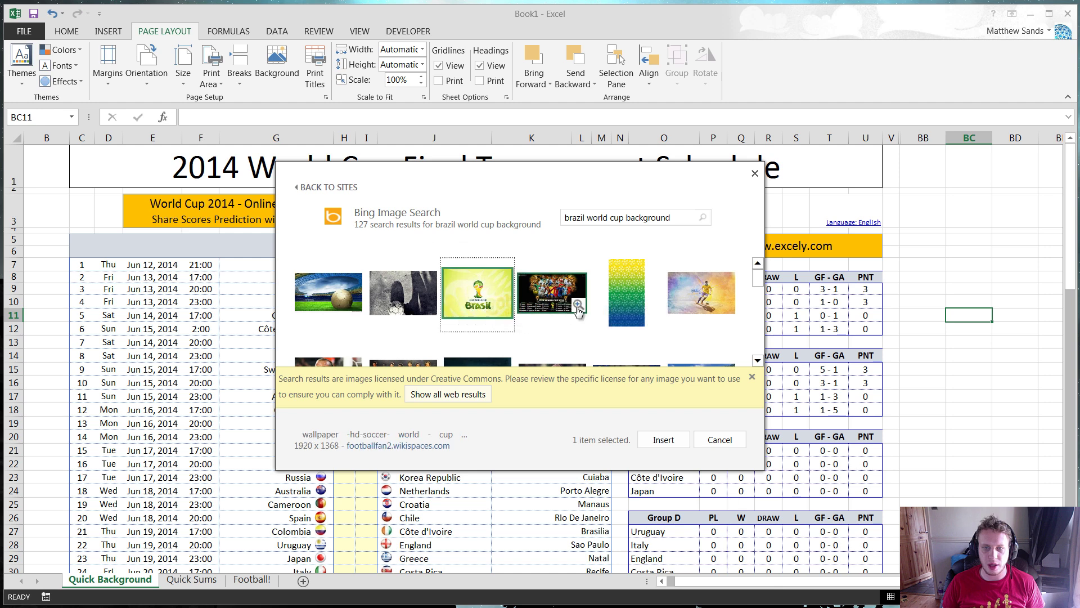
click(647, 304)
click(664, 439)
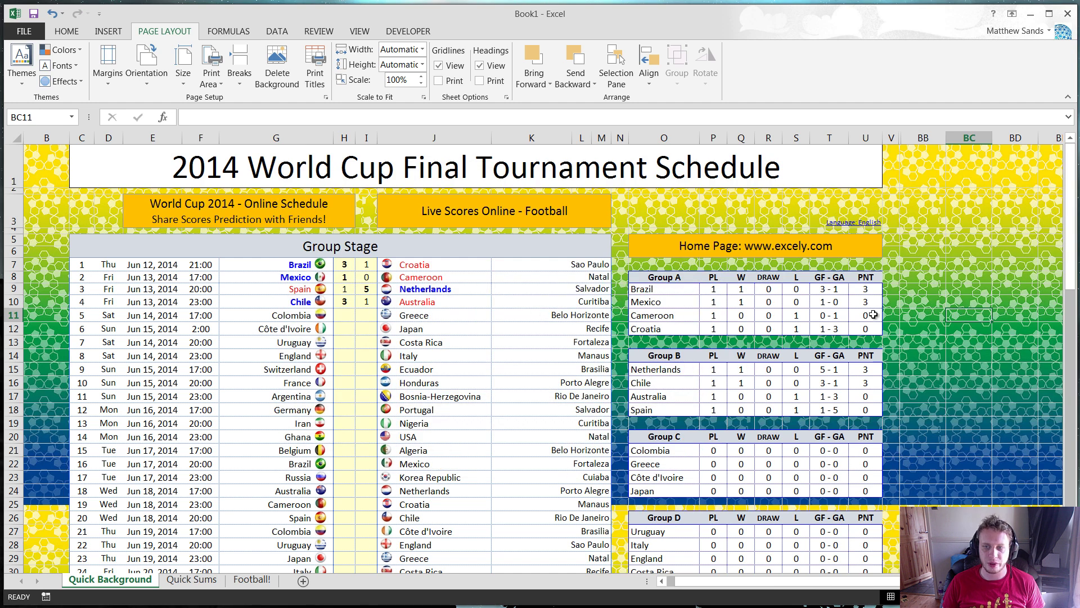
Scroll over the schedule to view the new background and select cell BD10
click(924, 423)
scroll(965, 363, down, 5)
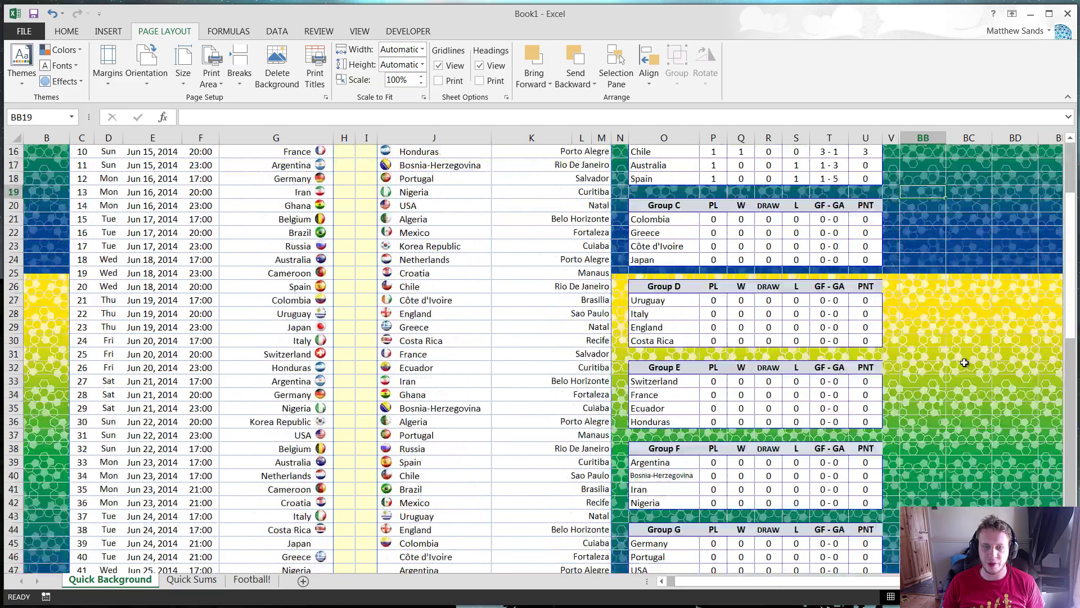
scroll(964, 363, down, 10)
scroll(957, 383, up, 15)
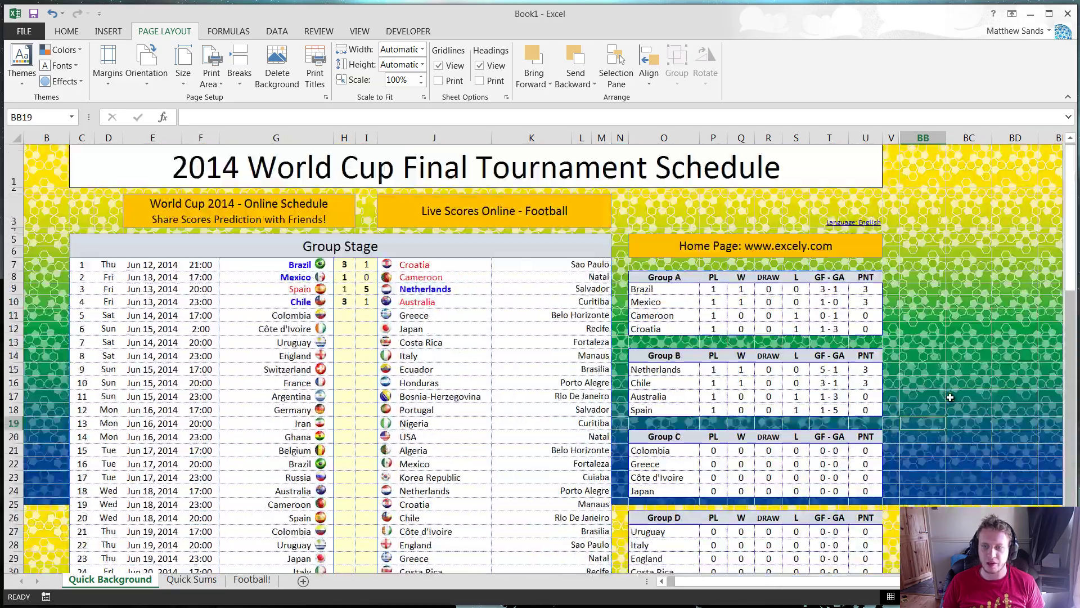
click(951, 210)
click(999, 299)
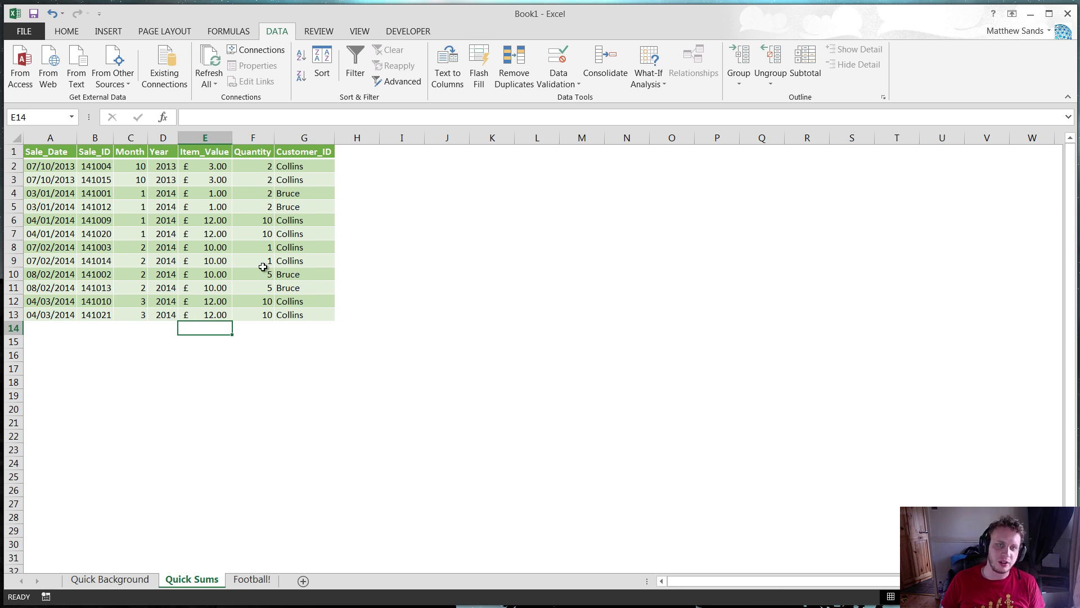
Total the Item_Value column in E14 with Alt+= (SUM of E2:E13), giving £96.00
click(64, 33)
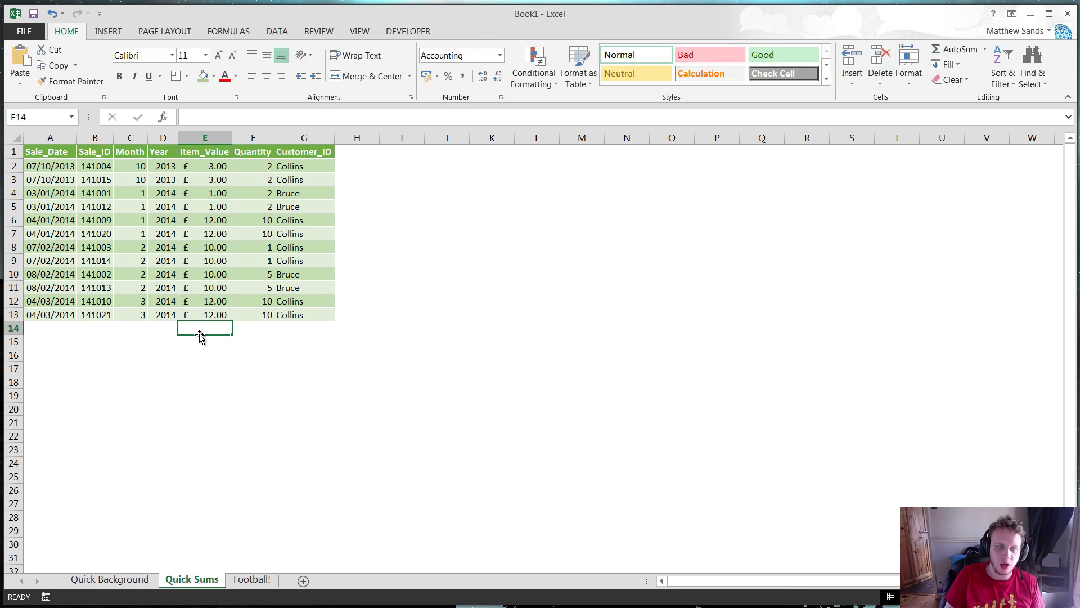
text(=sum)
key(BackSpace)
key(BackSpace)
key(BackSpace)
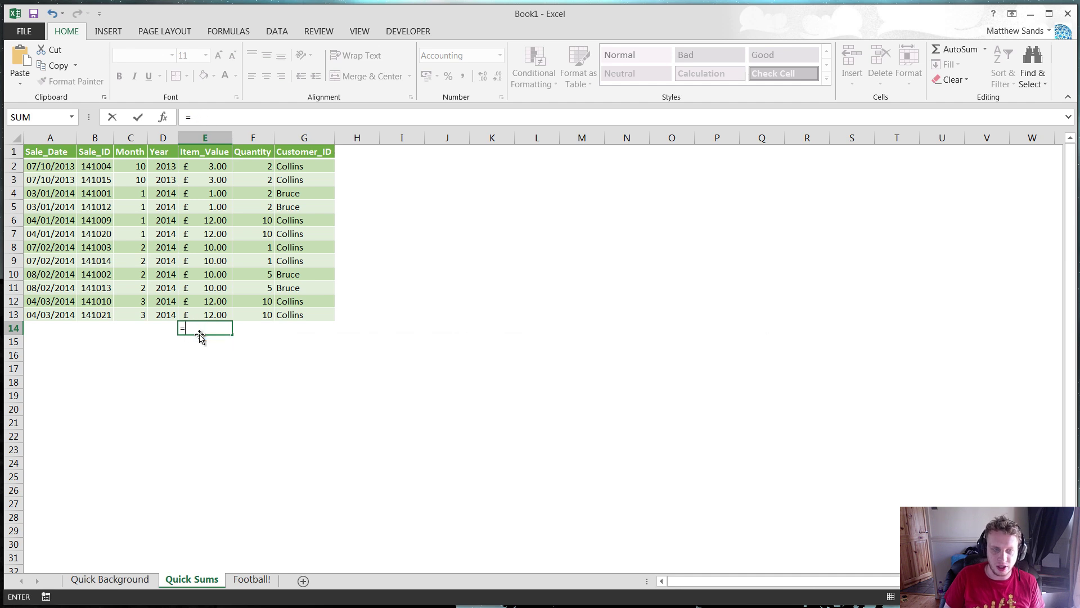
key(Escape)
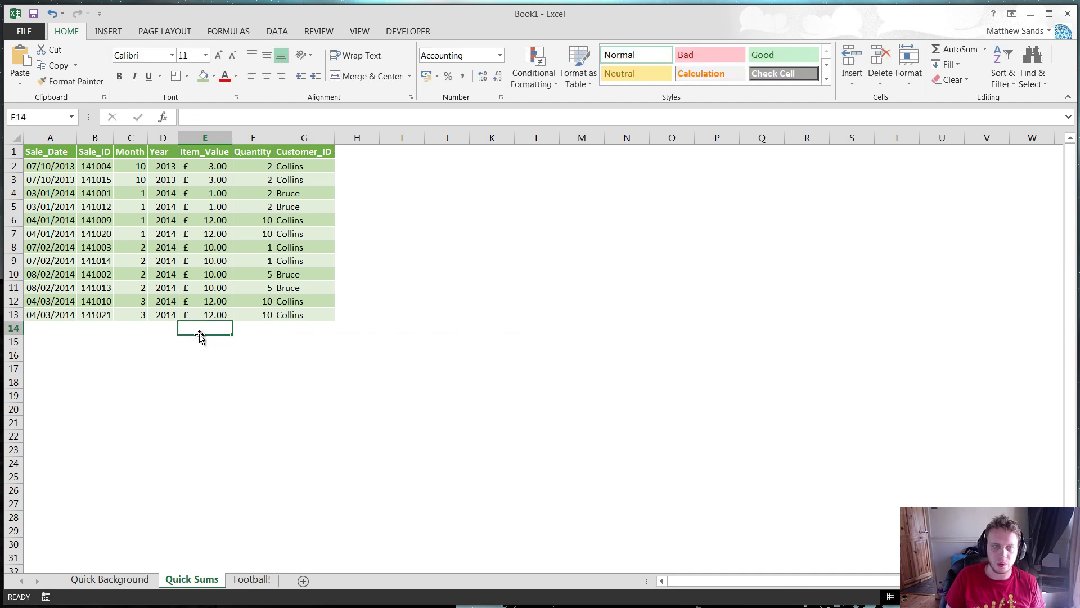
key(alt+equal)
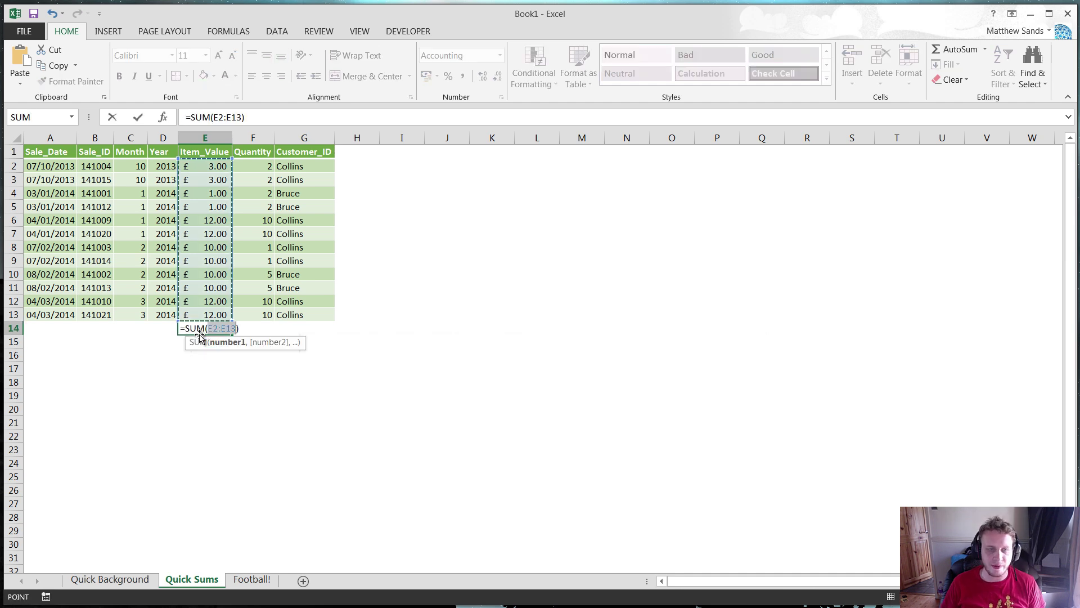
key(Return)
click(206, 329)
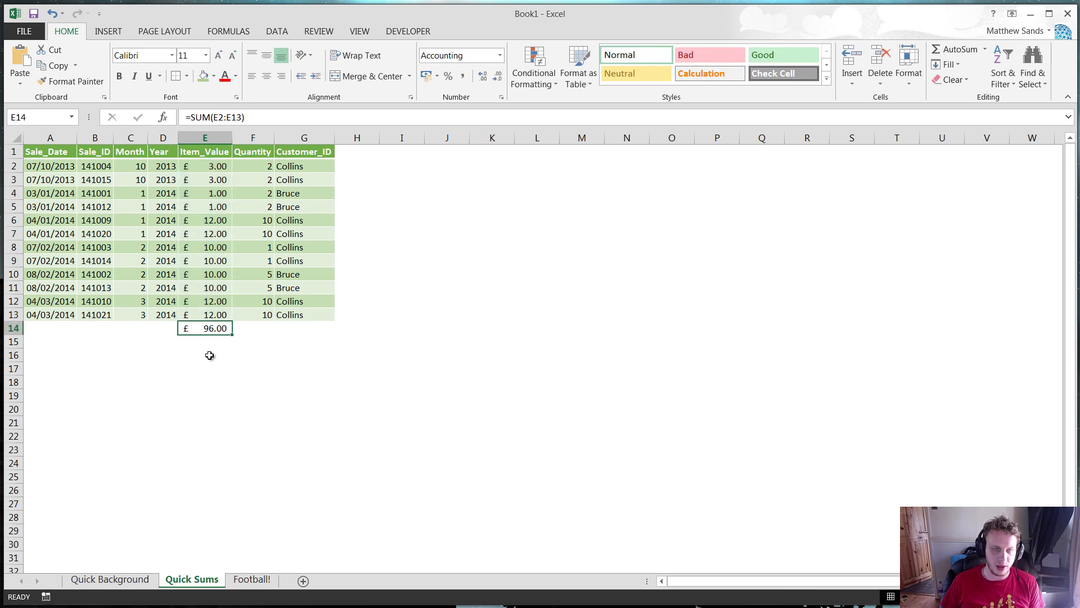
Total the Quantity column in F14 with Alt+=, giving 60
click(276, 332)
click(253, 331)
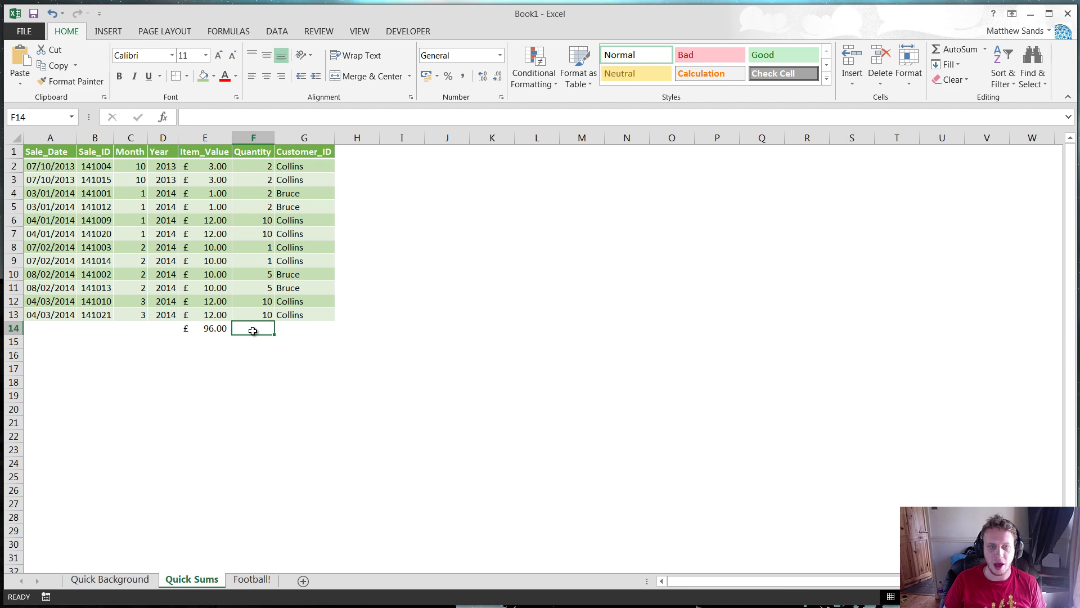
key(alt+equal)
key(Return)
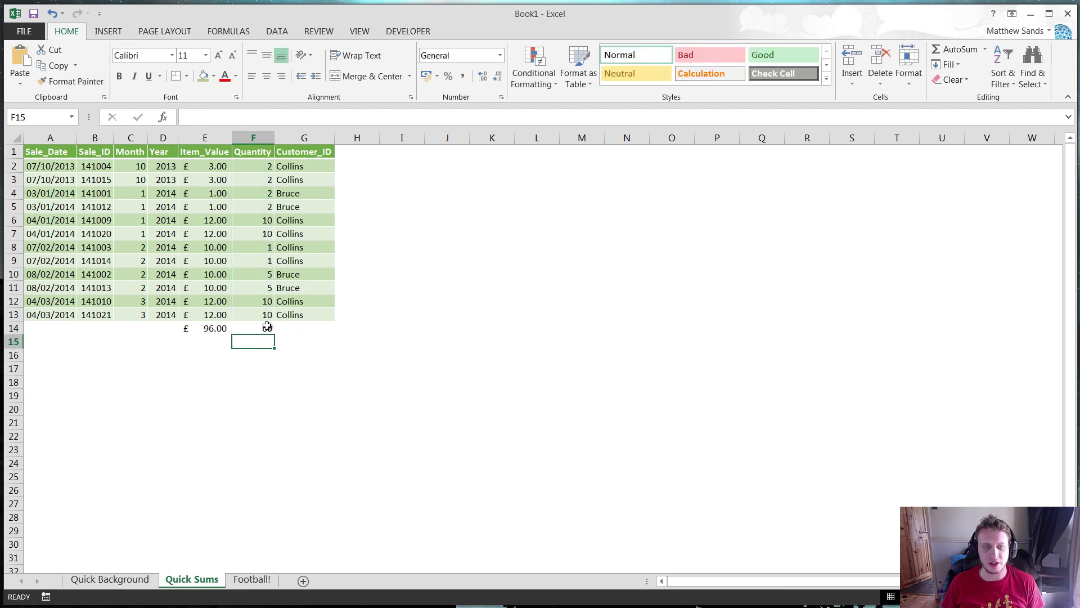
click(266, 327)
Check the E14 SUM formula and move the selection to F15
click(214, 332)
key(Down)
key(Right)
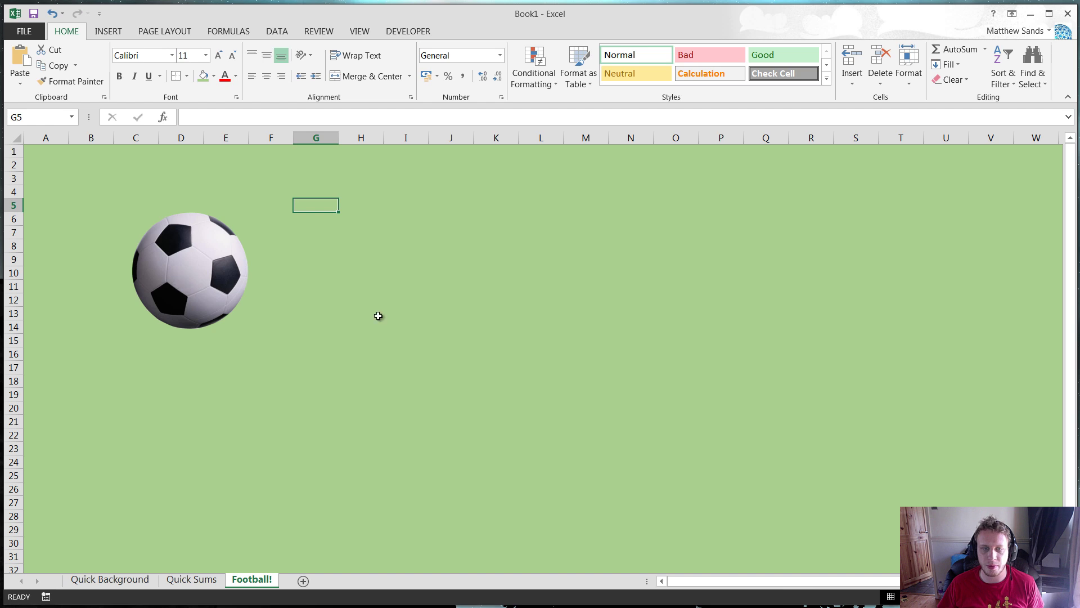
Select cells around the football picture, ending at H5
click(648, 327)
click(672, 226)
click(399, 225)
click(336, 330)
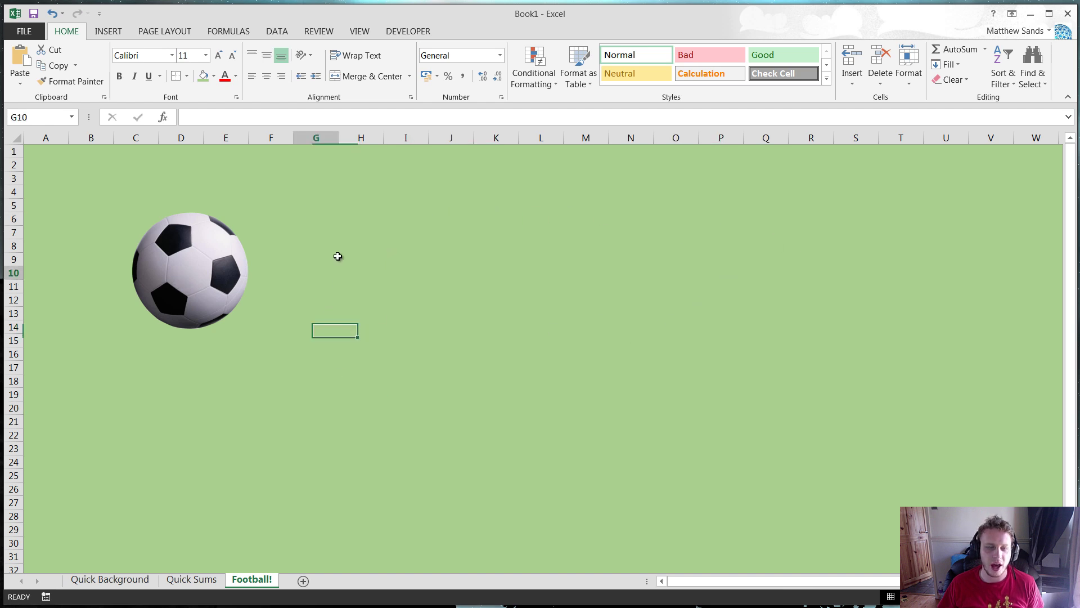
click(339, 232)
click(340, 205)
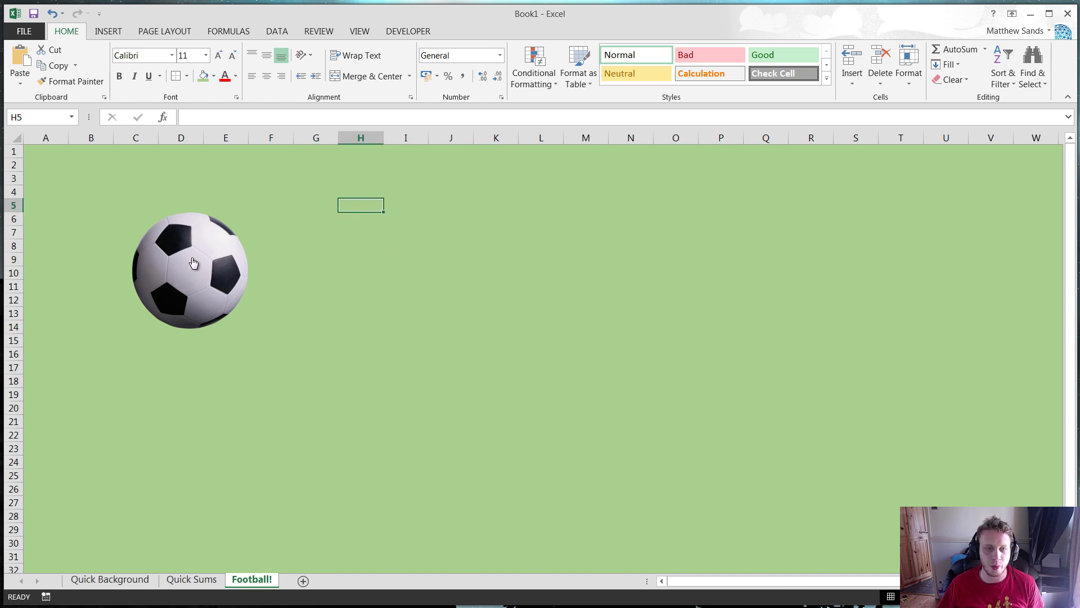
Click the football repeatedly so its macro jumps it to random spots, scrolling to follow it
click(193, 262)
click(111, 219)
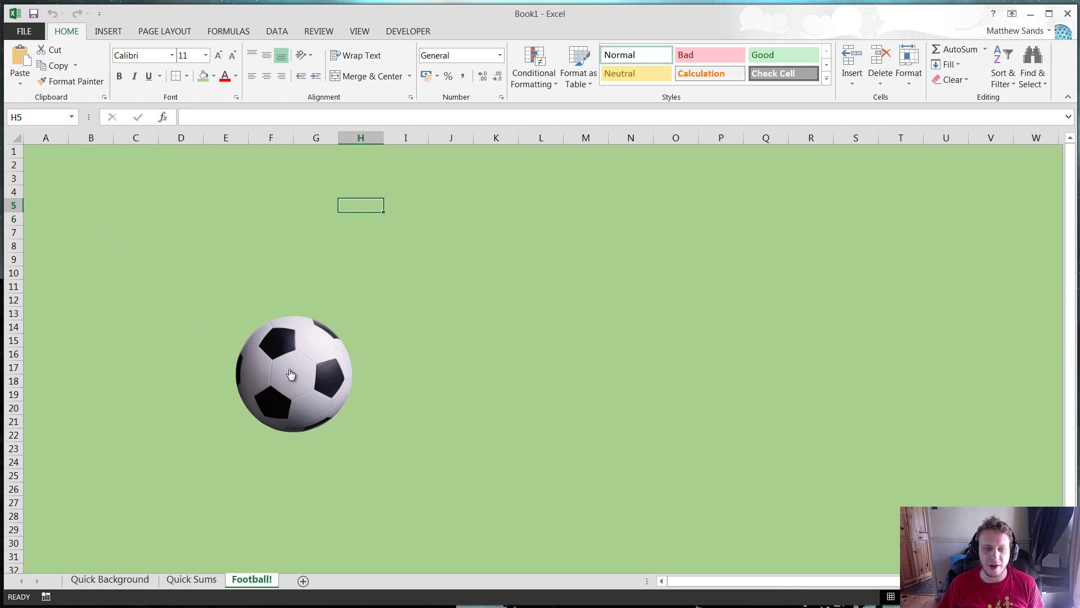
click(318, 389)
click(349, 427)
click(277, 388)
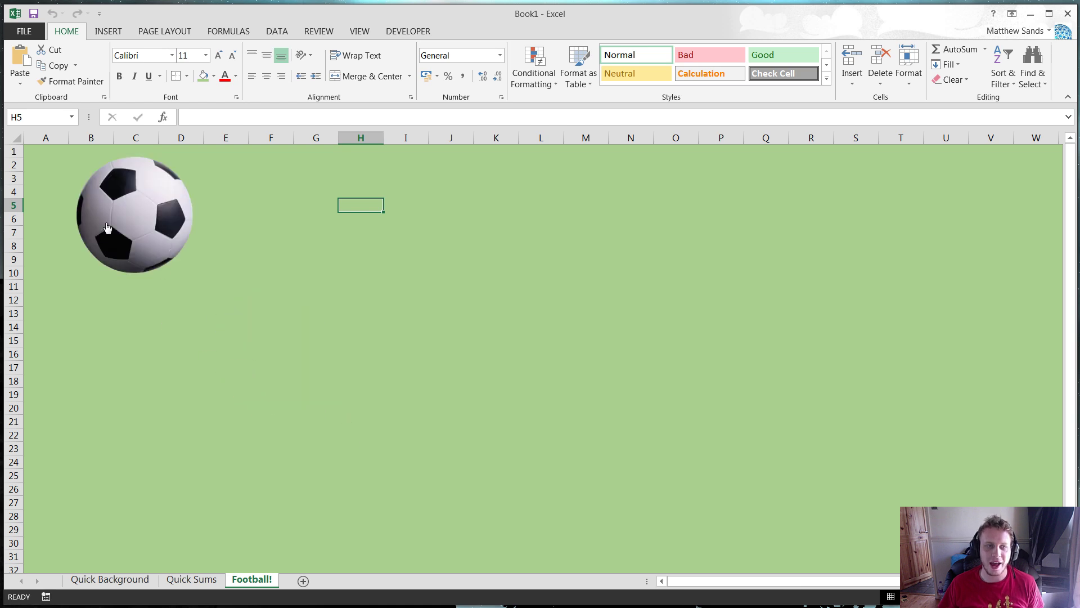
click(107, 227)
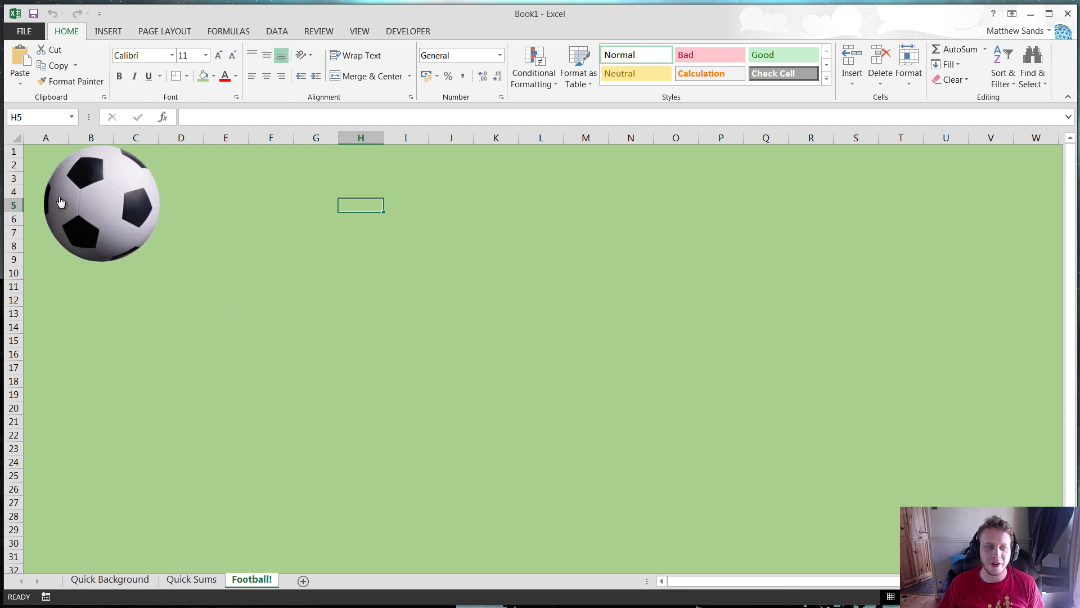
click(266, 310)
click(109, 210)
scroll(318, 343, down, 5)
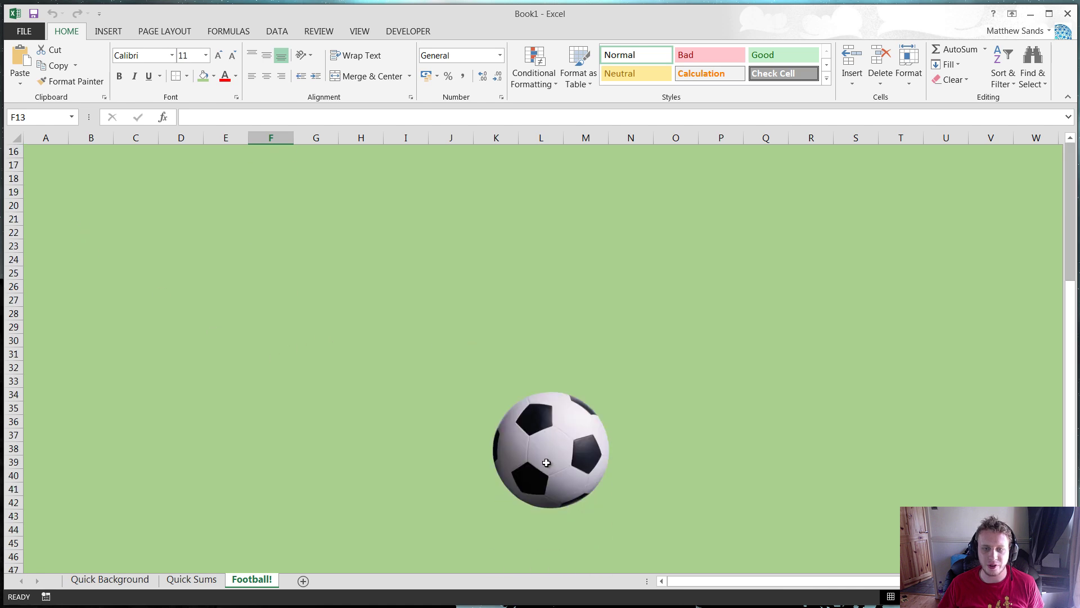
click(547, 462)
scroll(490, 383, down, 6)
scroll(500, 372, up, 12)
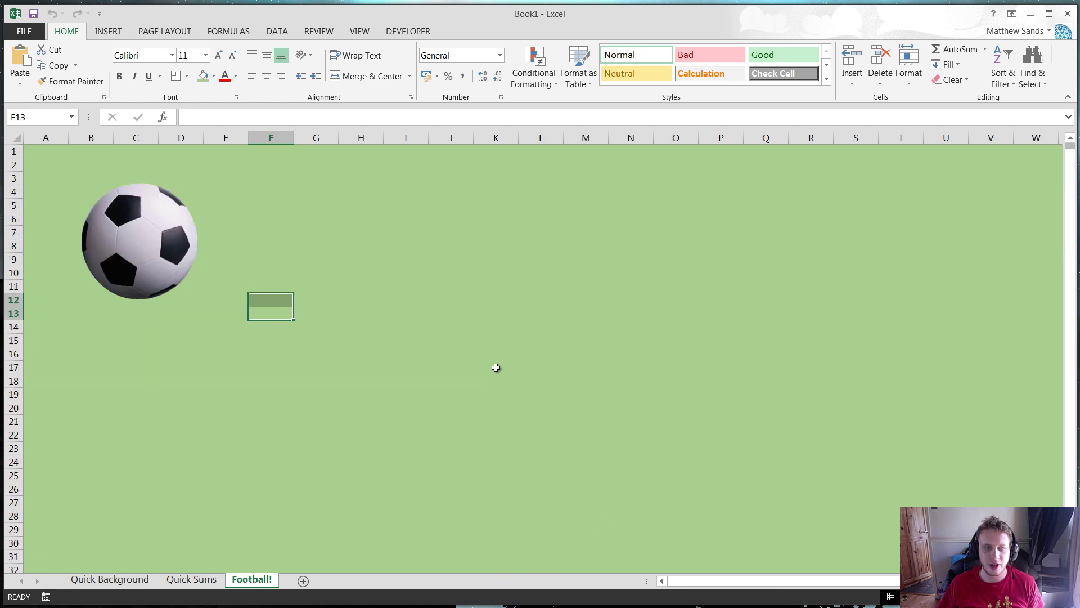
click(143, 290)
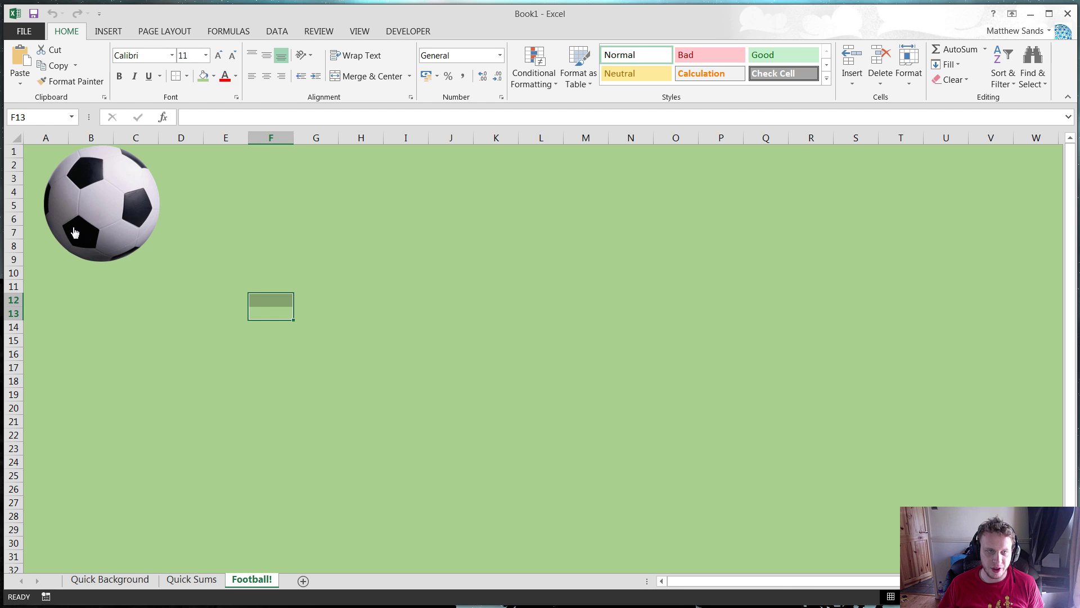
Click cells in column E beside the top-left football, briefly open the Football! tab menu, select E9
click(169, 367)
click(210, 272)
click(227, 203)
click(229, 149)
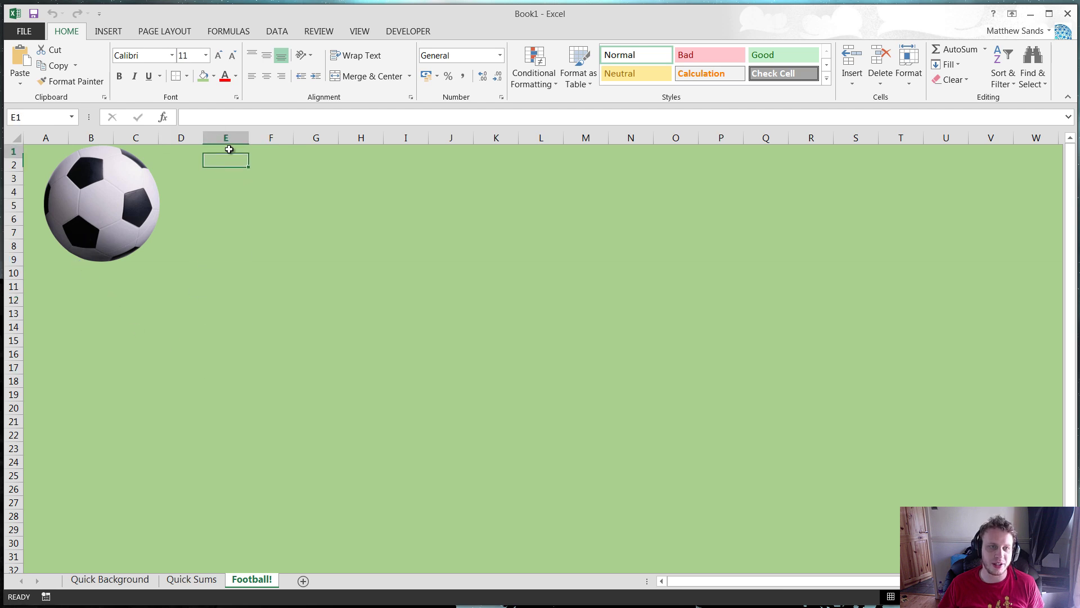
click(226, 178)
click(212, 304)
click(220, 246)
click(222, 191)
click(227, 165)
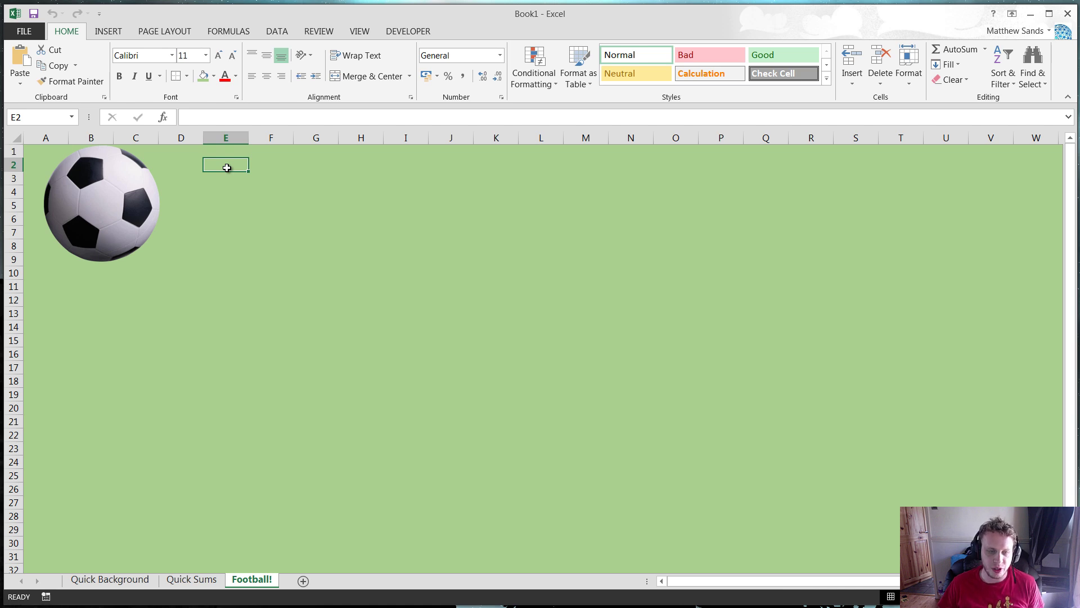
right_click(259, 581)
click(207, 332)
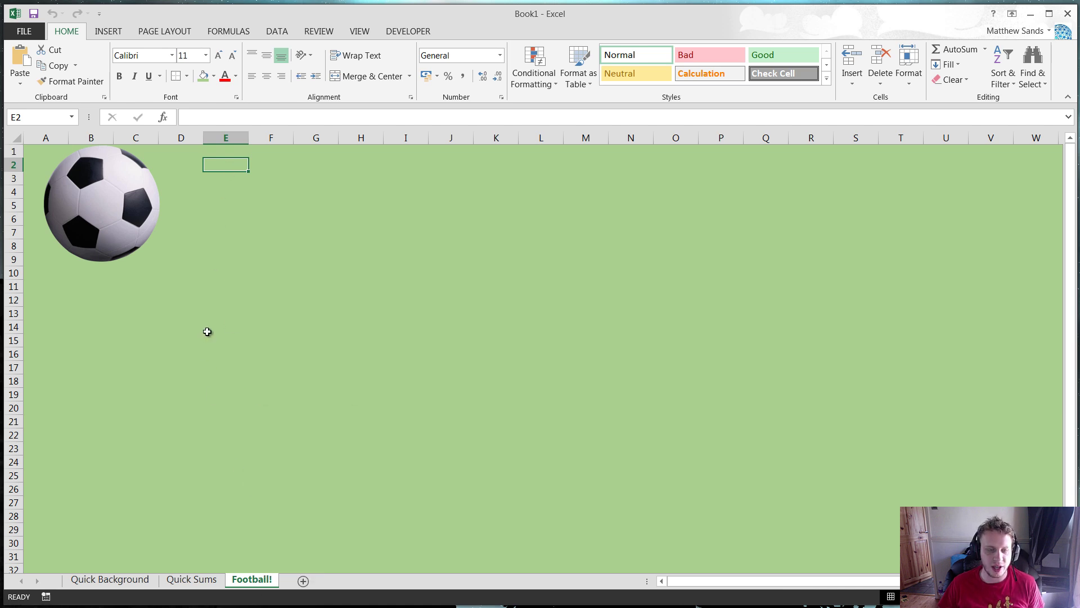
click(217, 260)
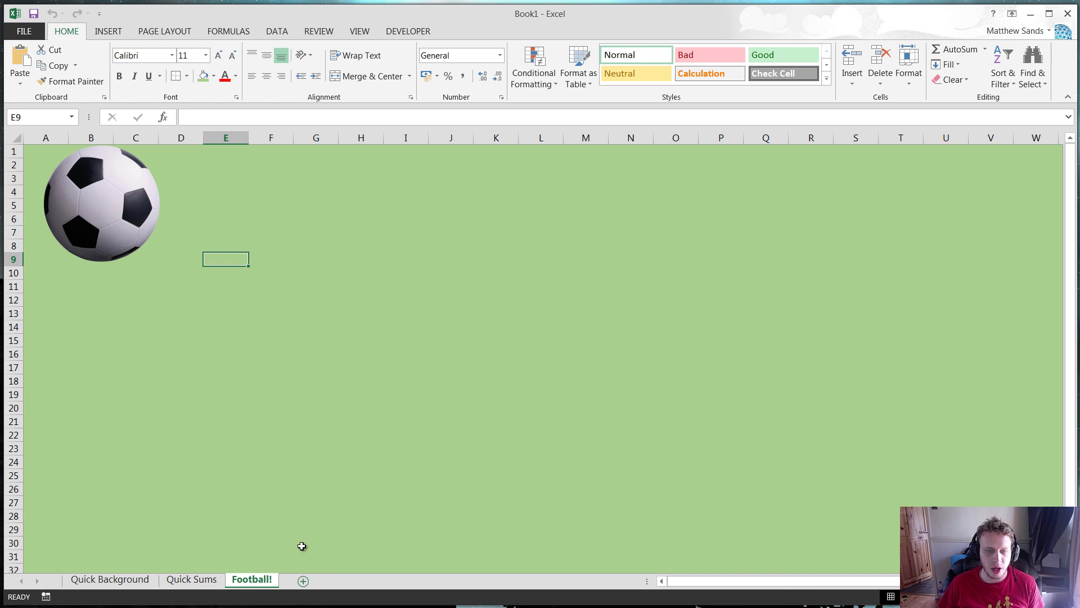
Open Module1 via the Football! tab's View Code and add a blank line after the R line
right_click(254, 584)
click(330, 492)
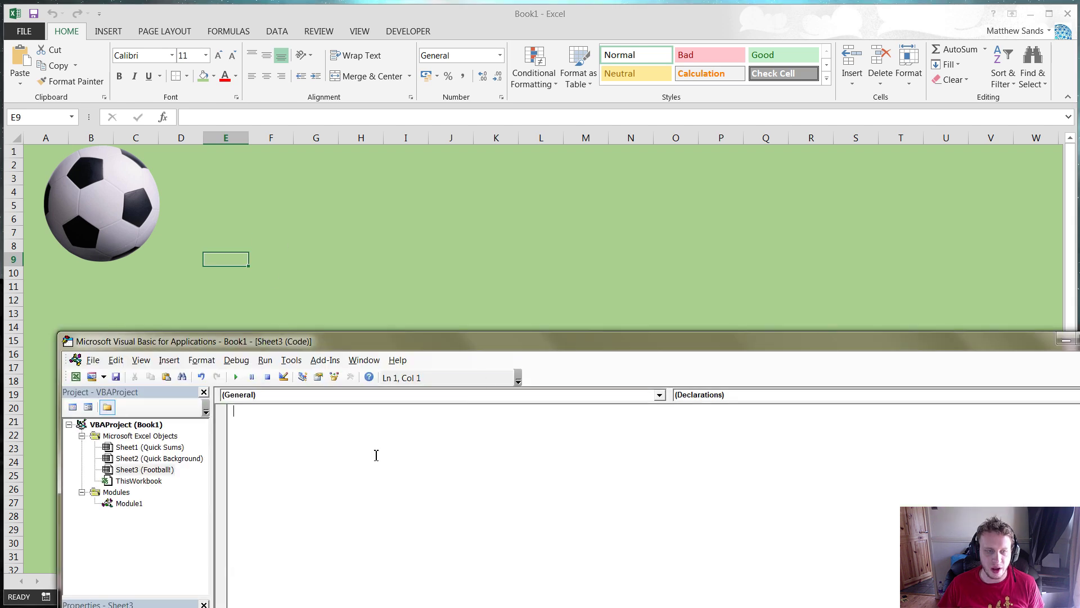
double_click(129, 503)
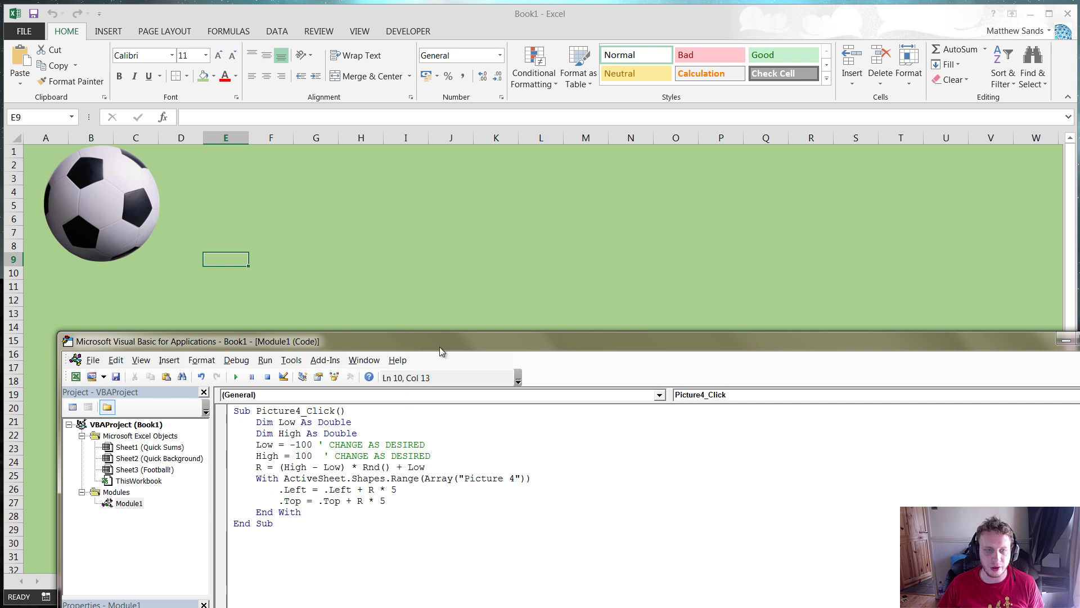
drag(441, 351, 424, 230)
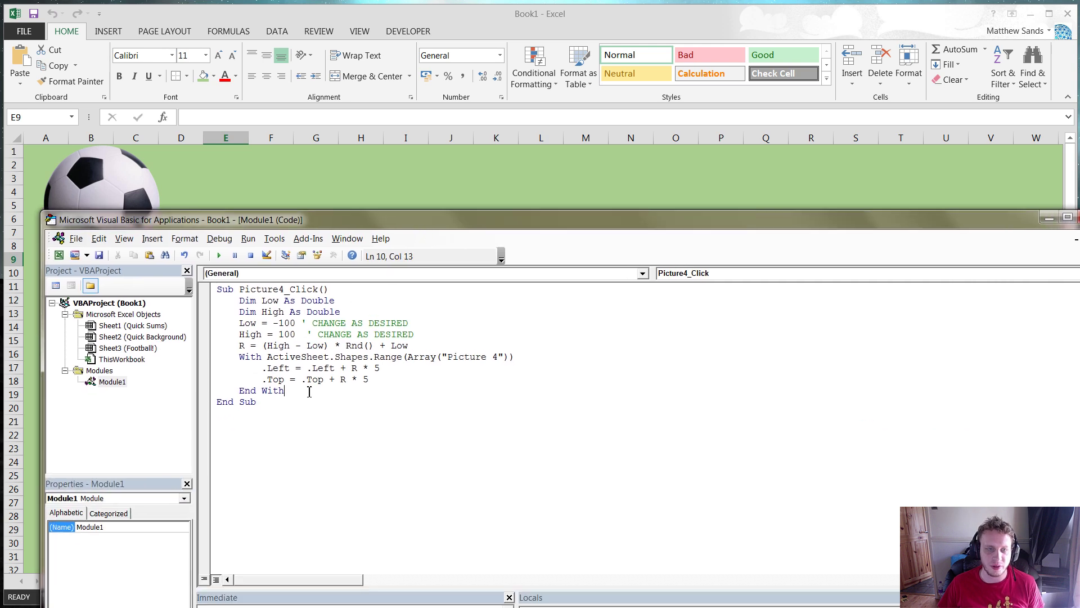
drag(409, 345, 239, 300)
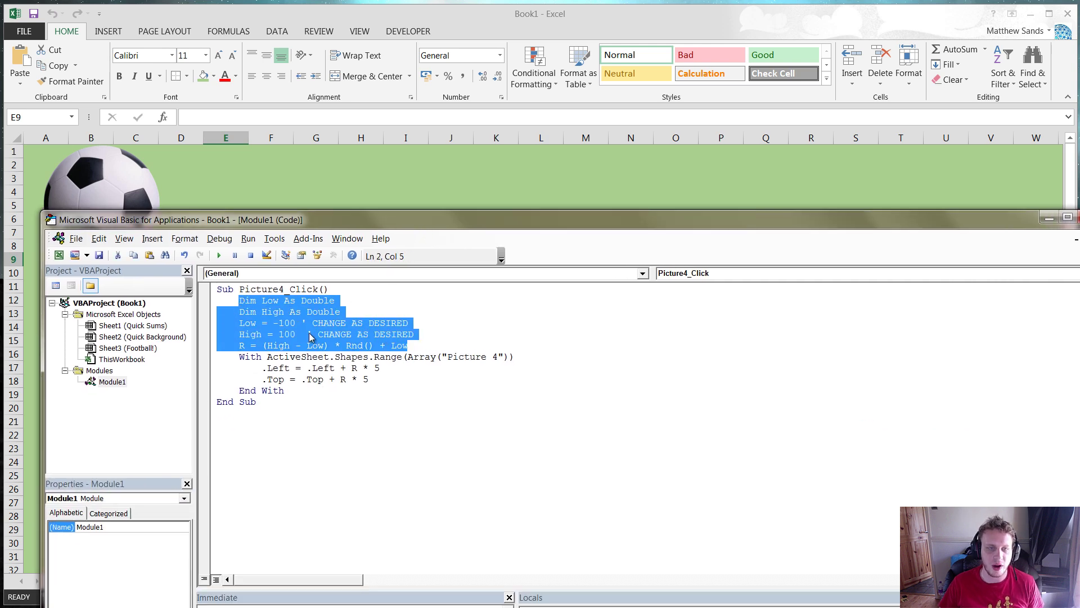
click(422, 346)
key(Return)
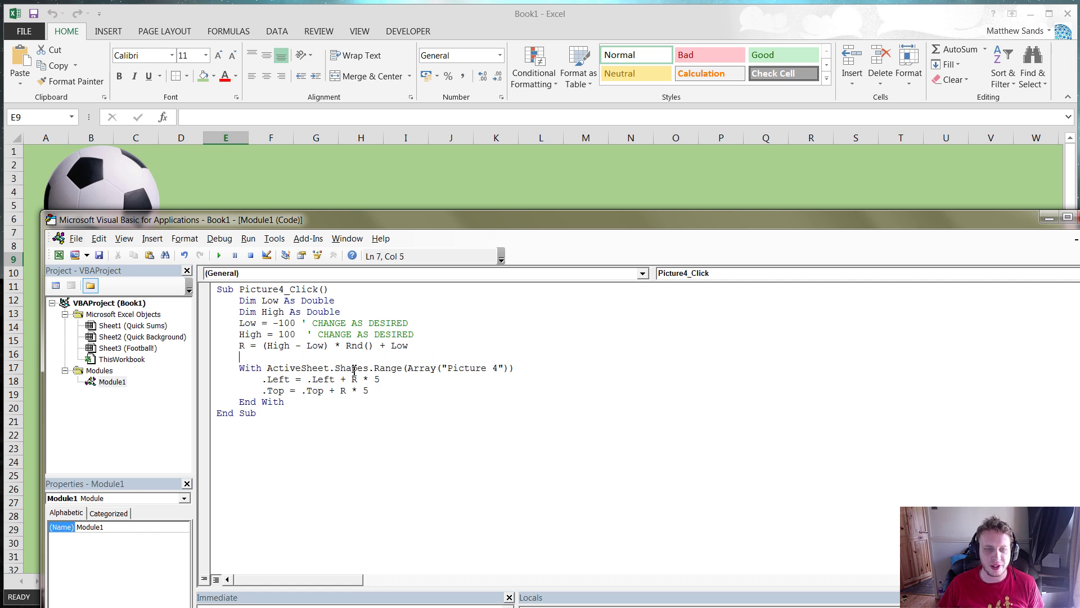
Review the With block, Picture 4 reference and .Left/.Top lines, then close the VBA editor
drag(288, 358, 348, 400)
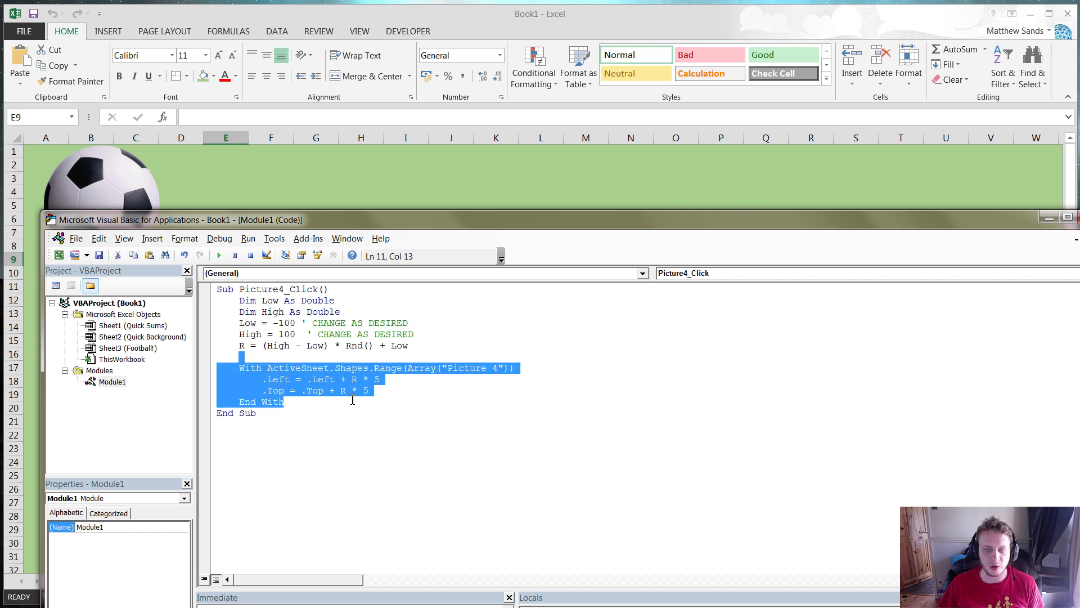
click(386, 394)
drag(386, 367, 445, 369)
click(523, 366)
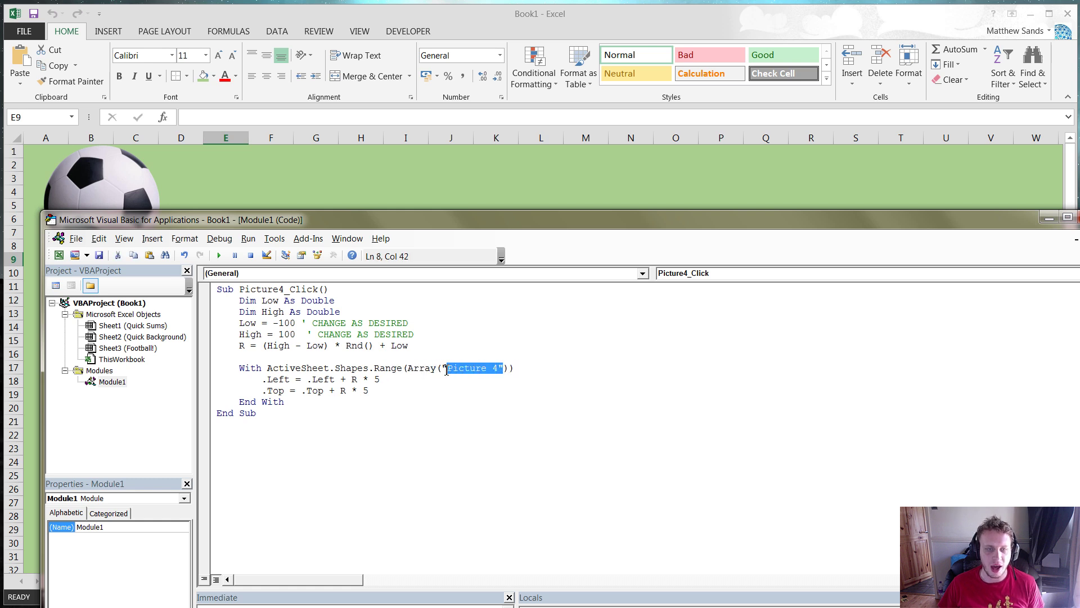
click(445, 370)
mouse_move(262, 379)
mouse_down()
mouse_move(371, 391)
mouse_move(265, 388)
mouse_up()
click(268, 389)
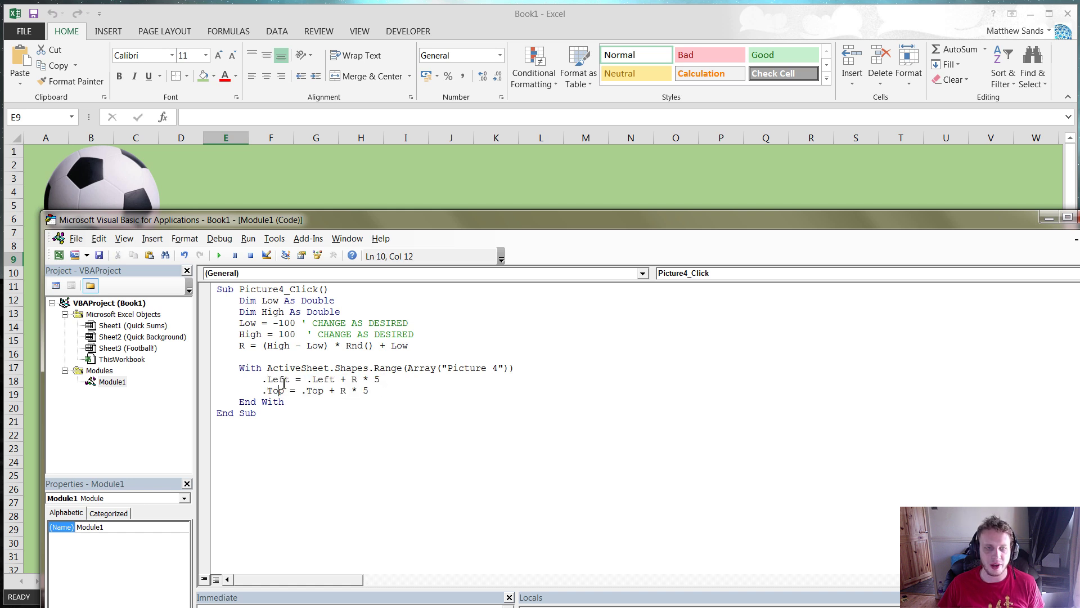
click(289, 380)
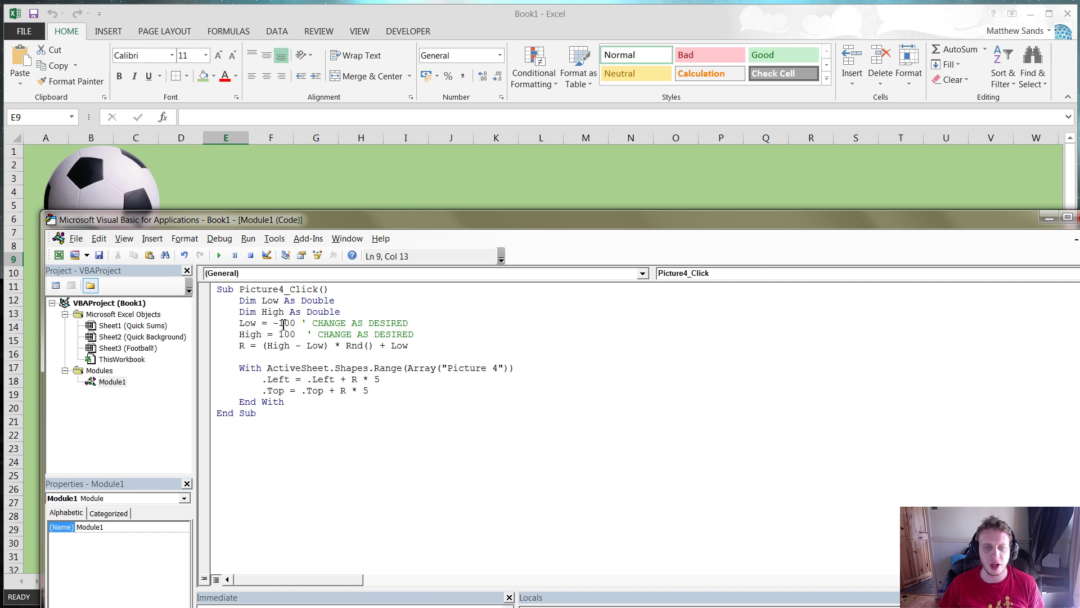
click(350, 381)
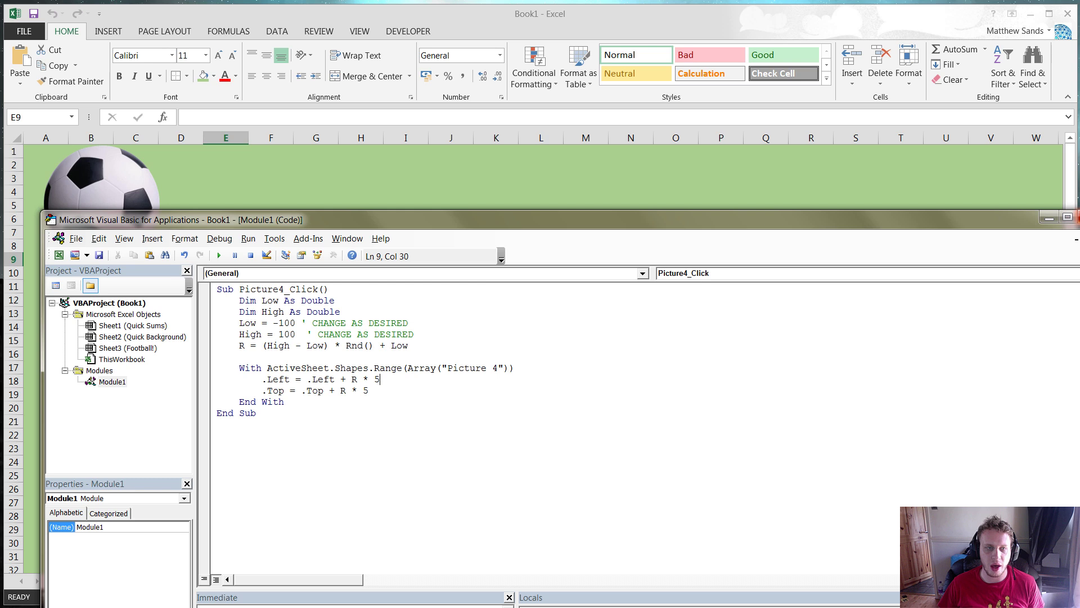
key(alt+F11)
click(200, 197)
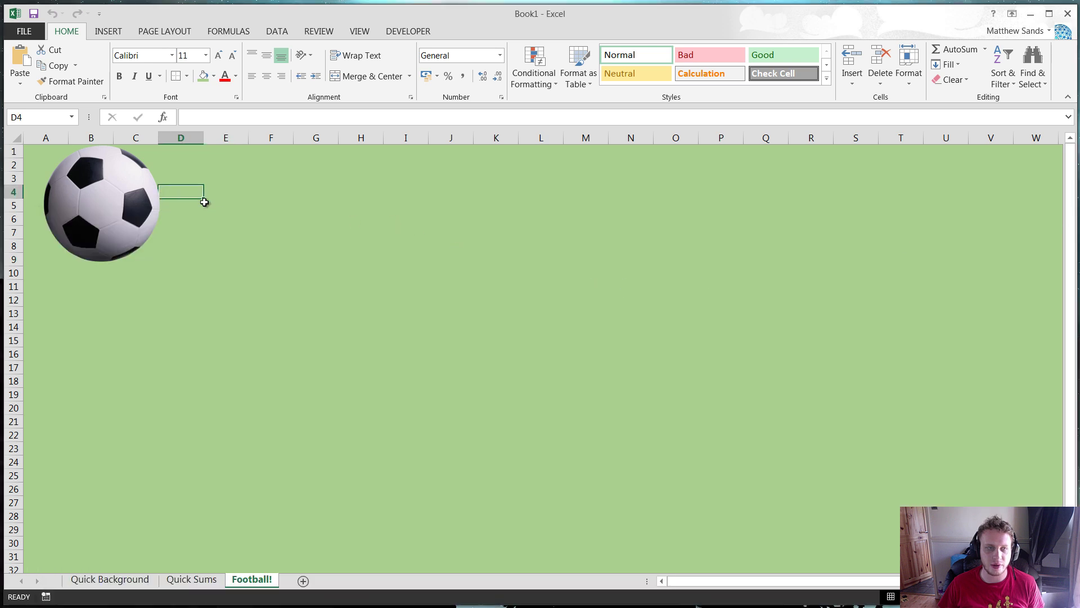
click(229, 179)
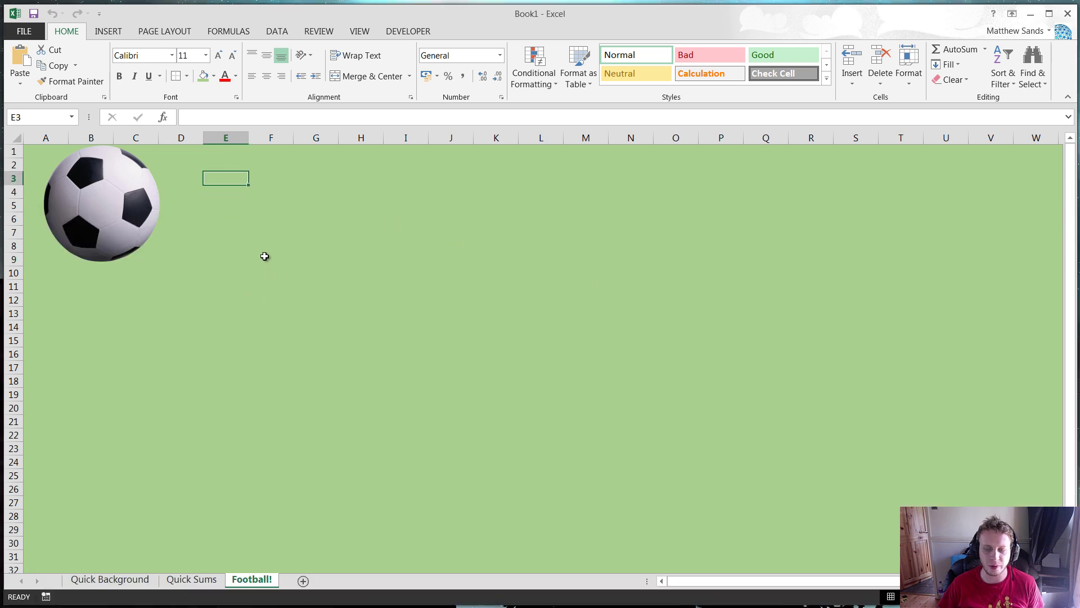
click(243, 221)
click(231, 182)
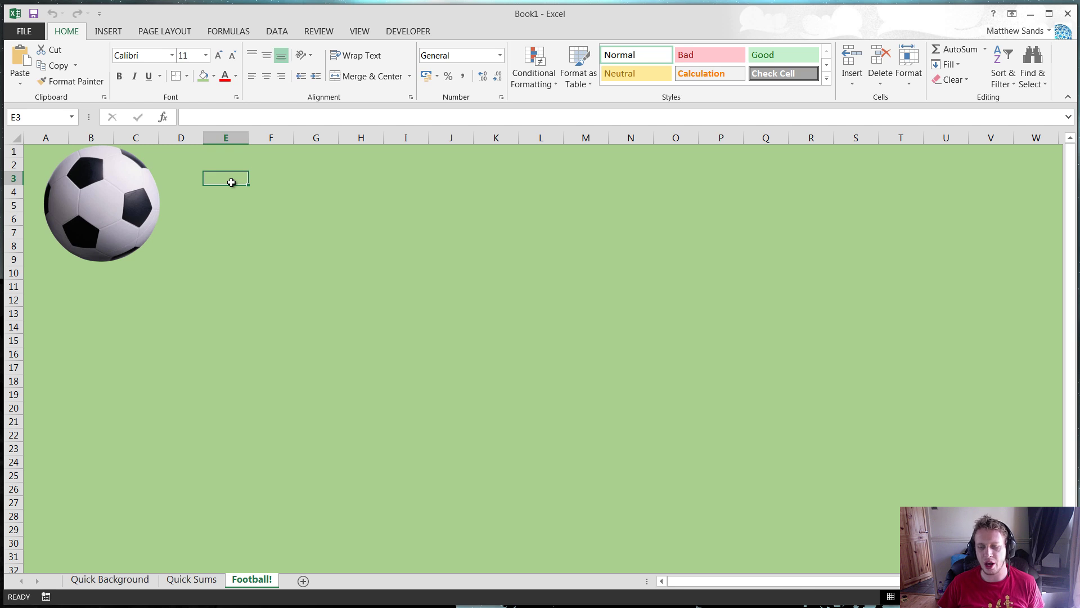